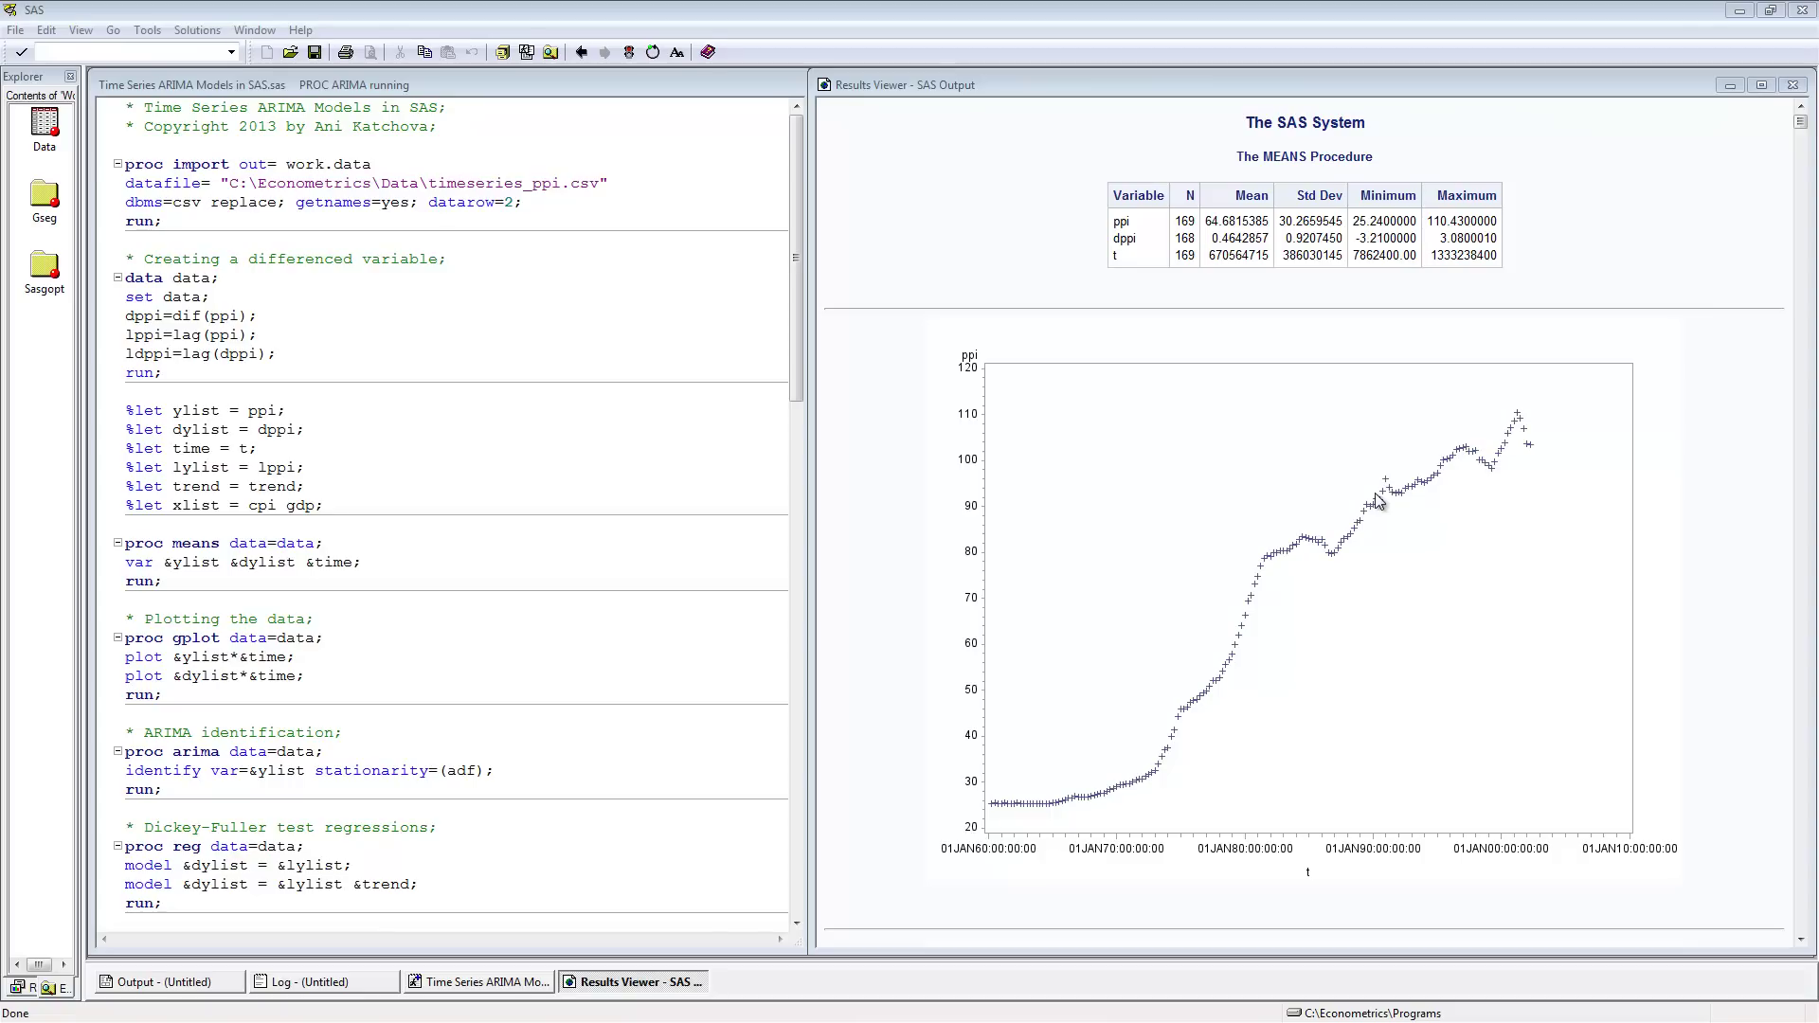
Step: Examine the dppi plot and the ARIMA identification tables for ppi, including the augmented Dickey-Fuller unit root tests
click(1803, 625)
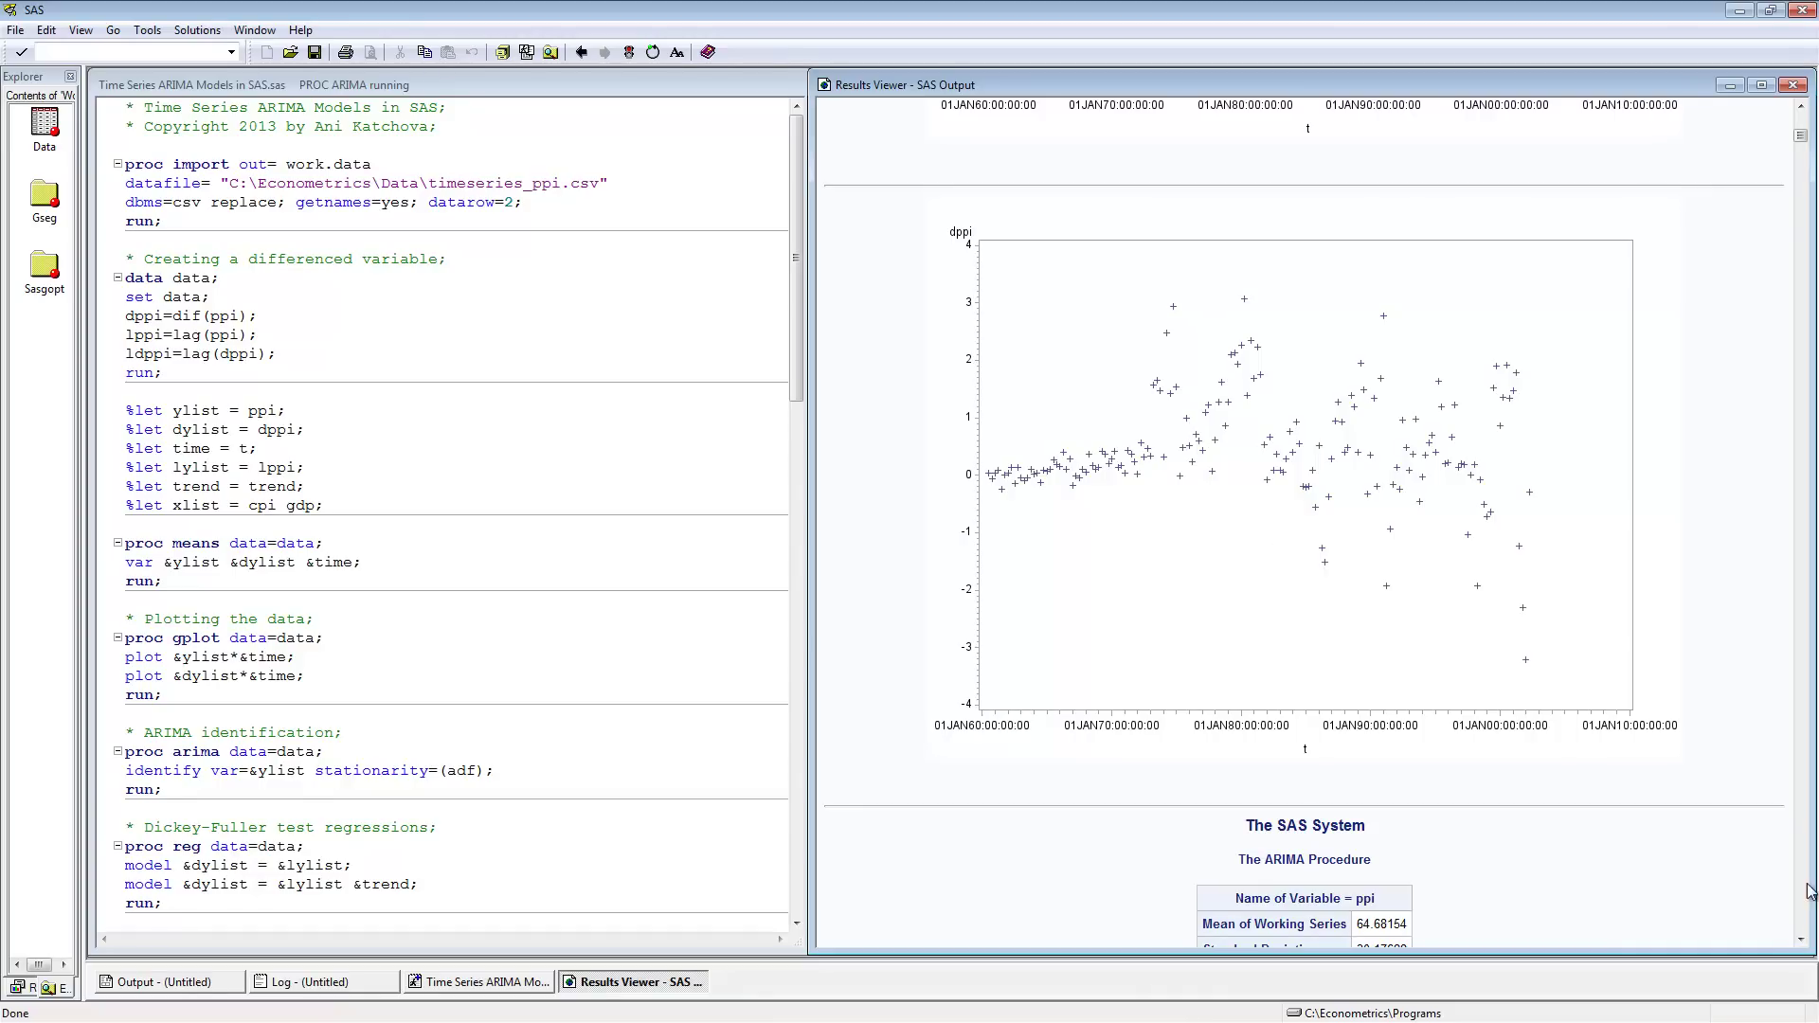
scroll(1800, 938, down, 7)
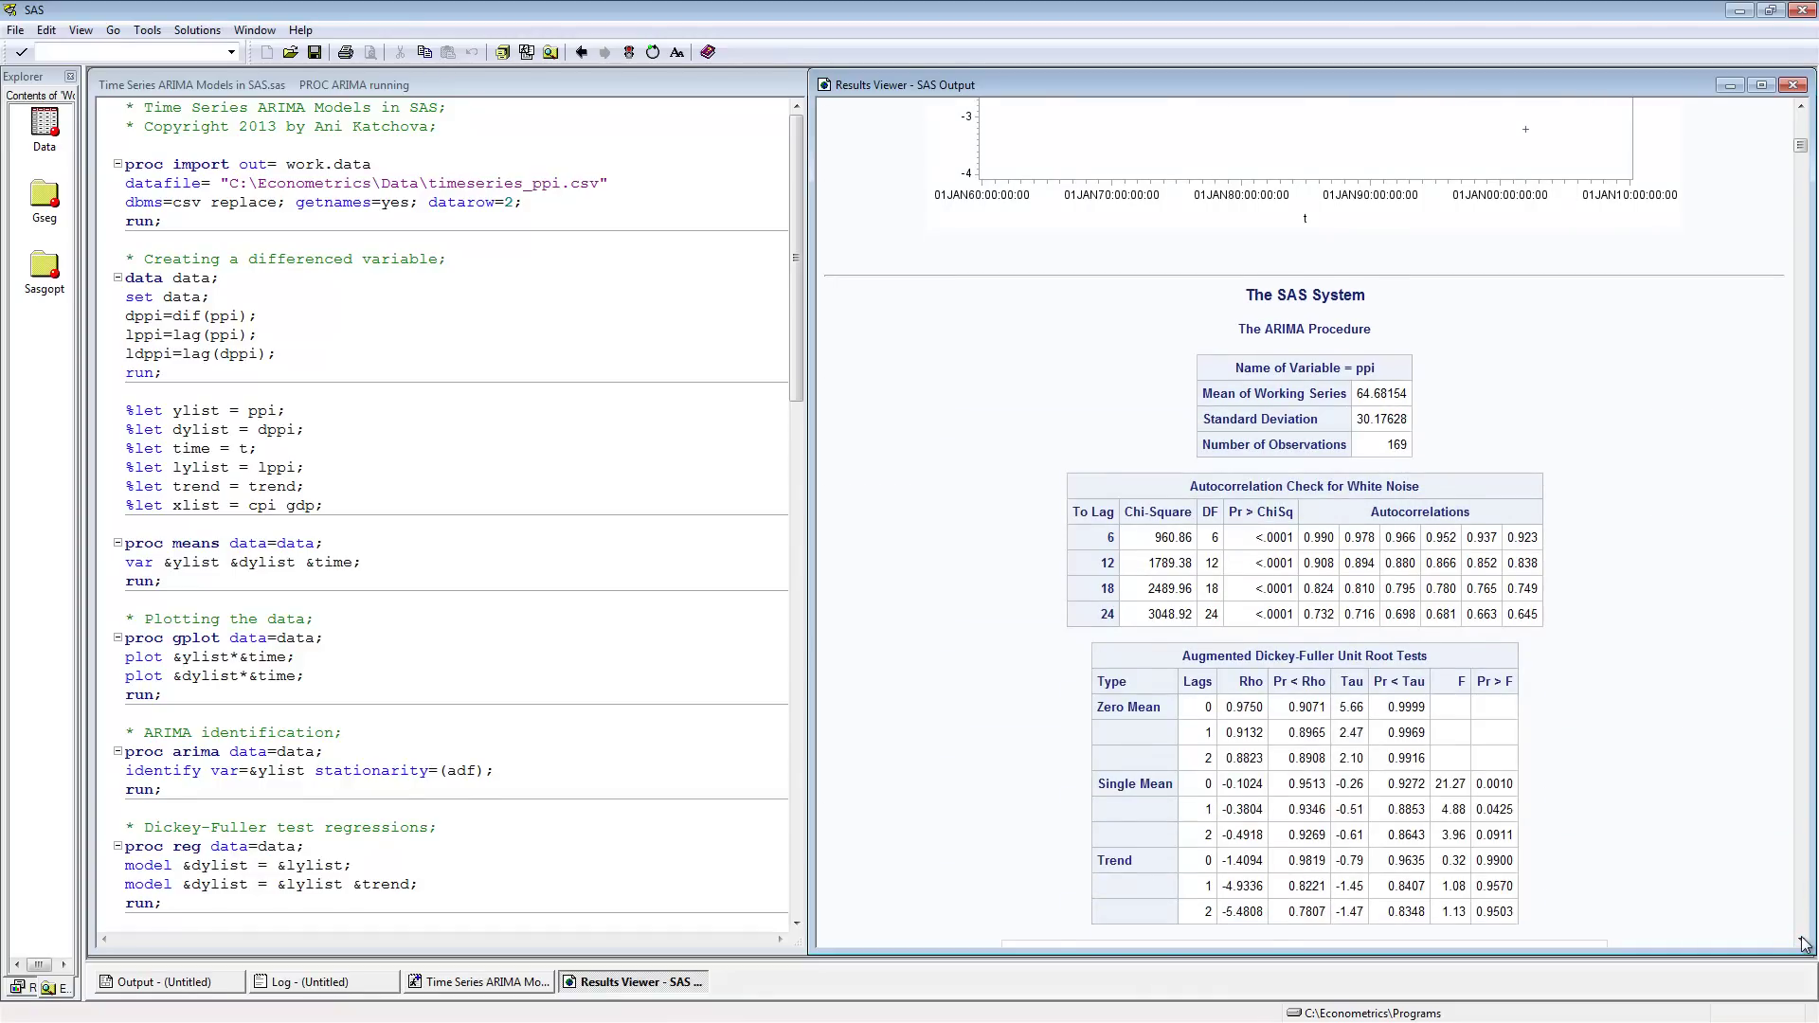
scroll(1803, 943, down, 3)
scroll(1803, 942, down, 3)
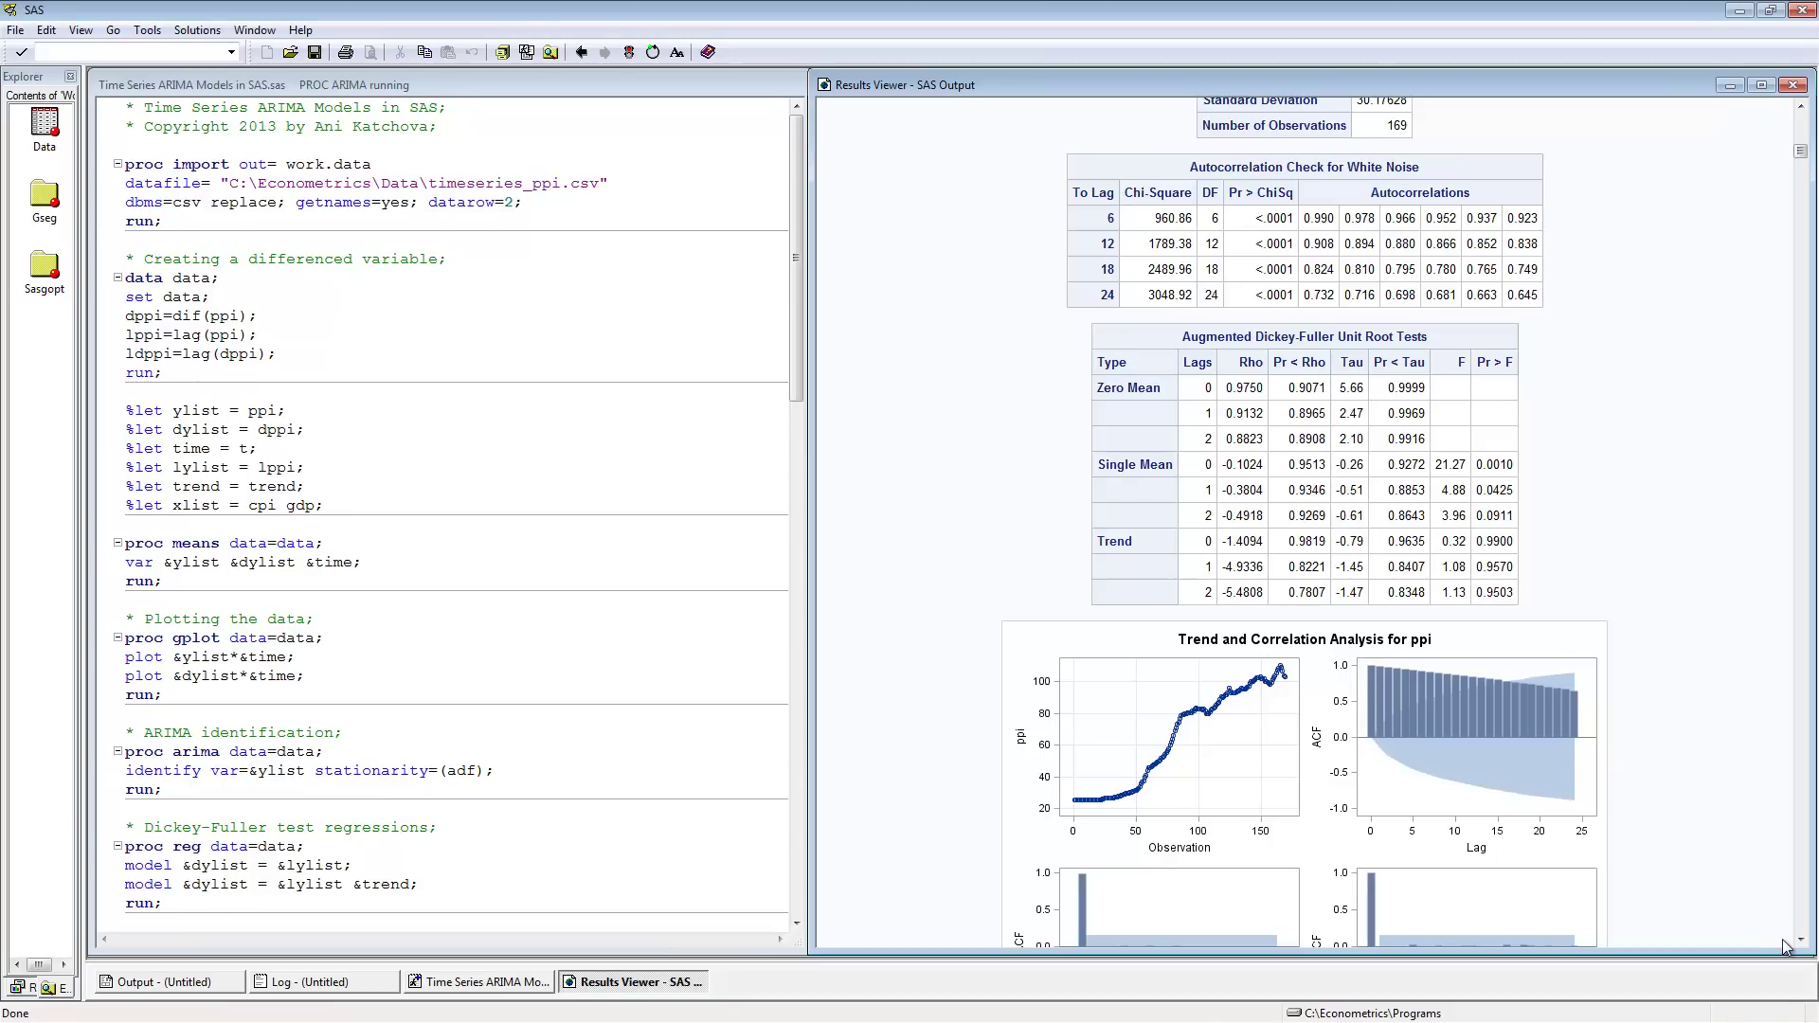
Step: Review the ppi trend and correlation plots and the Dickey-Fuller regression estimates for MODEL1 and MODEL2
scroll(1802, 945, down, 8)
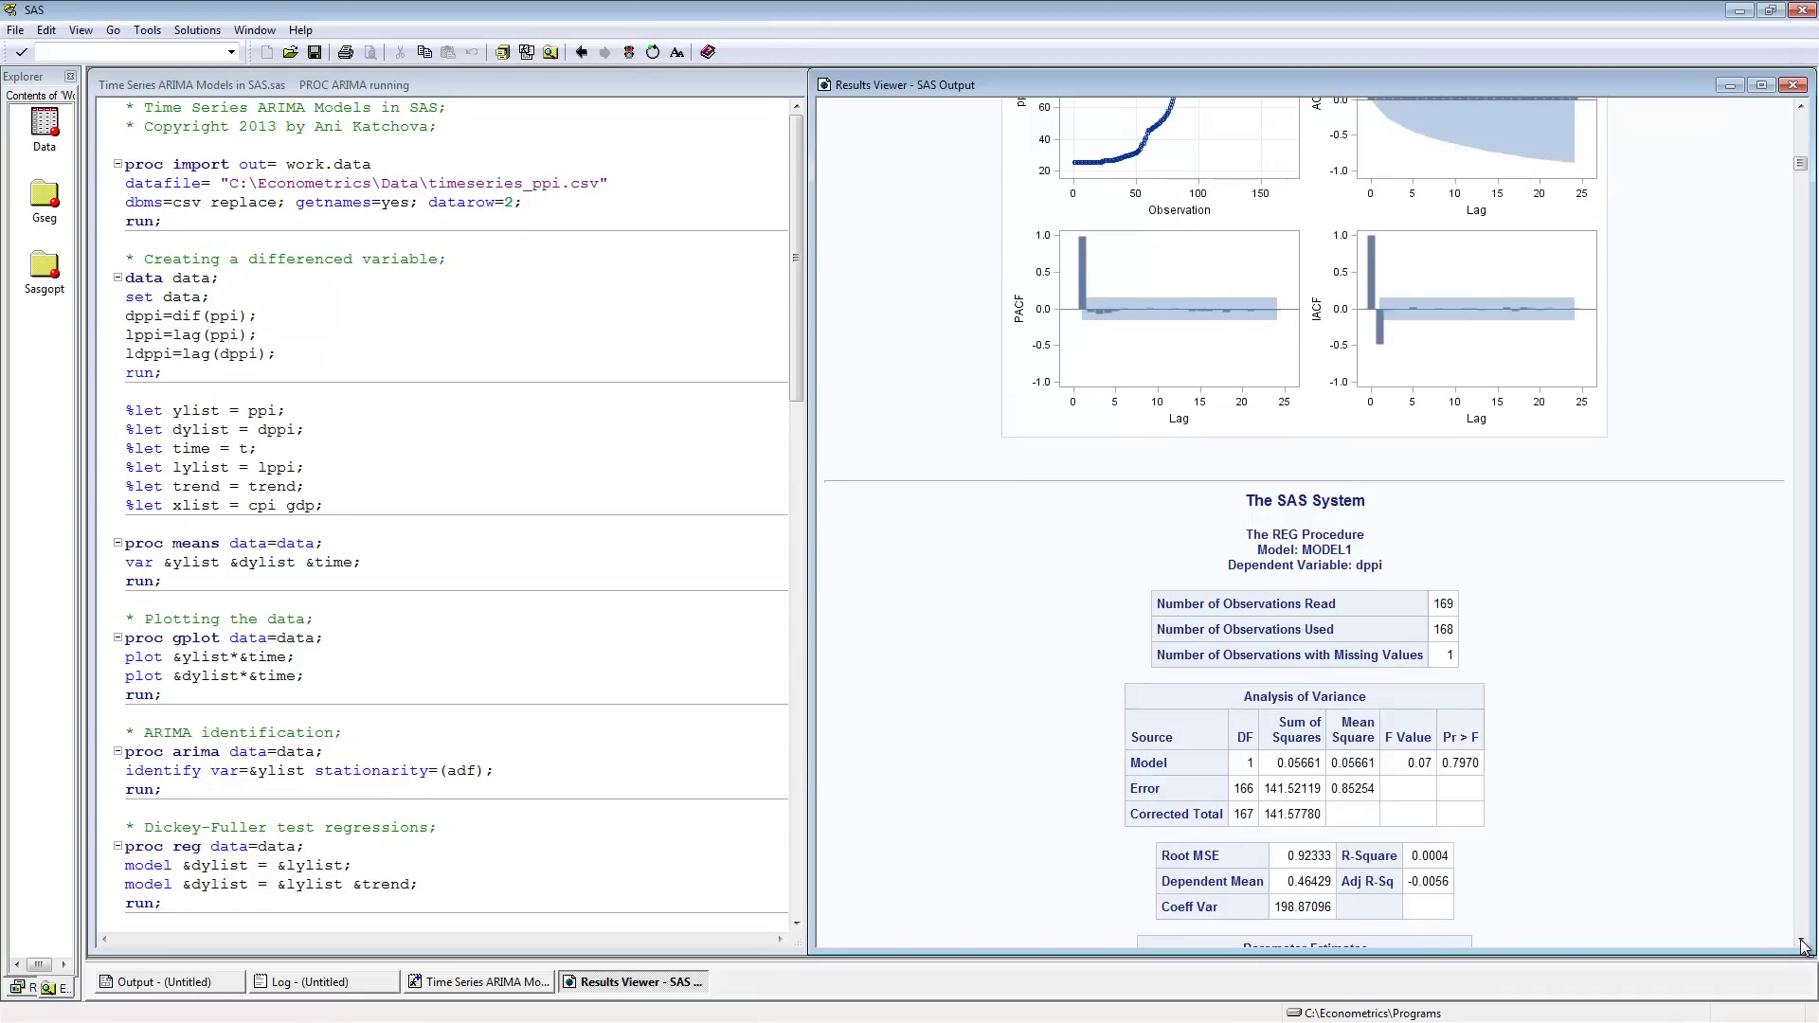
scroll(1802, 945, down, 5)
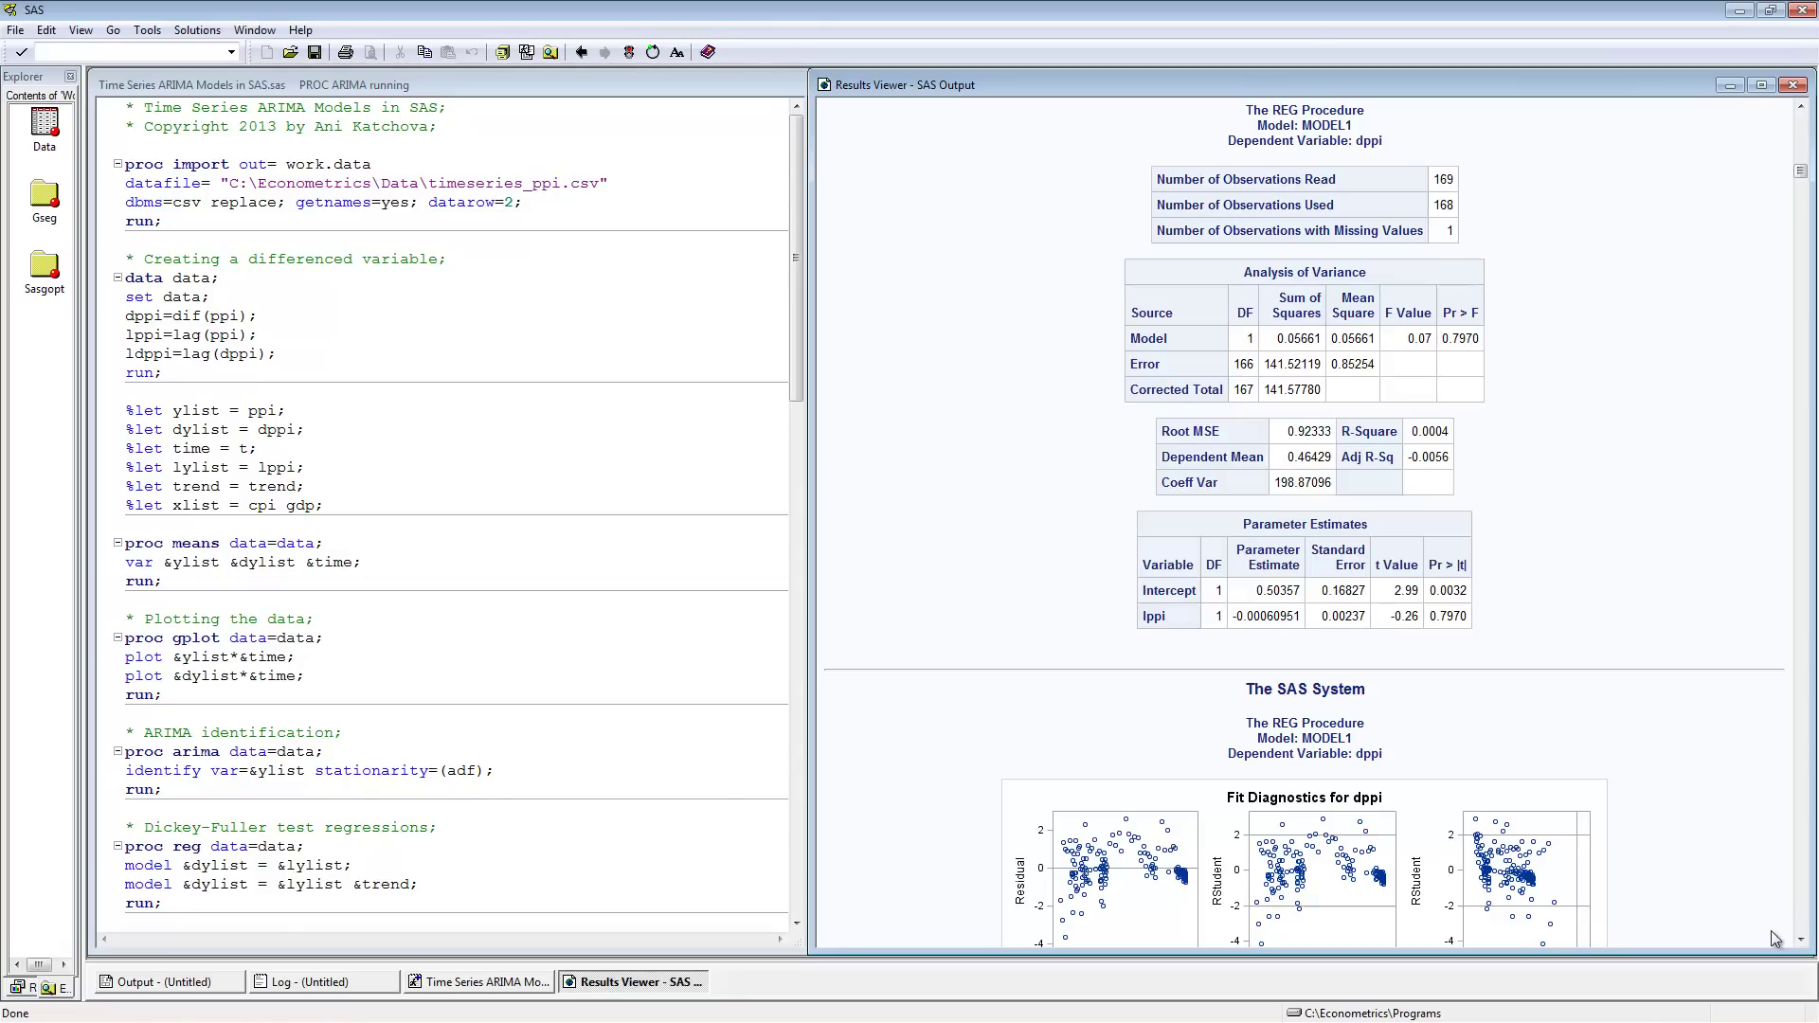
click(1800, 940)
drag(1801, 943, 1803, 944)
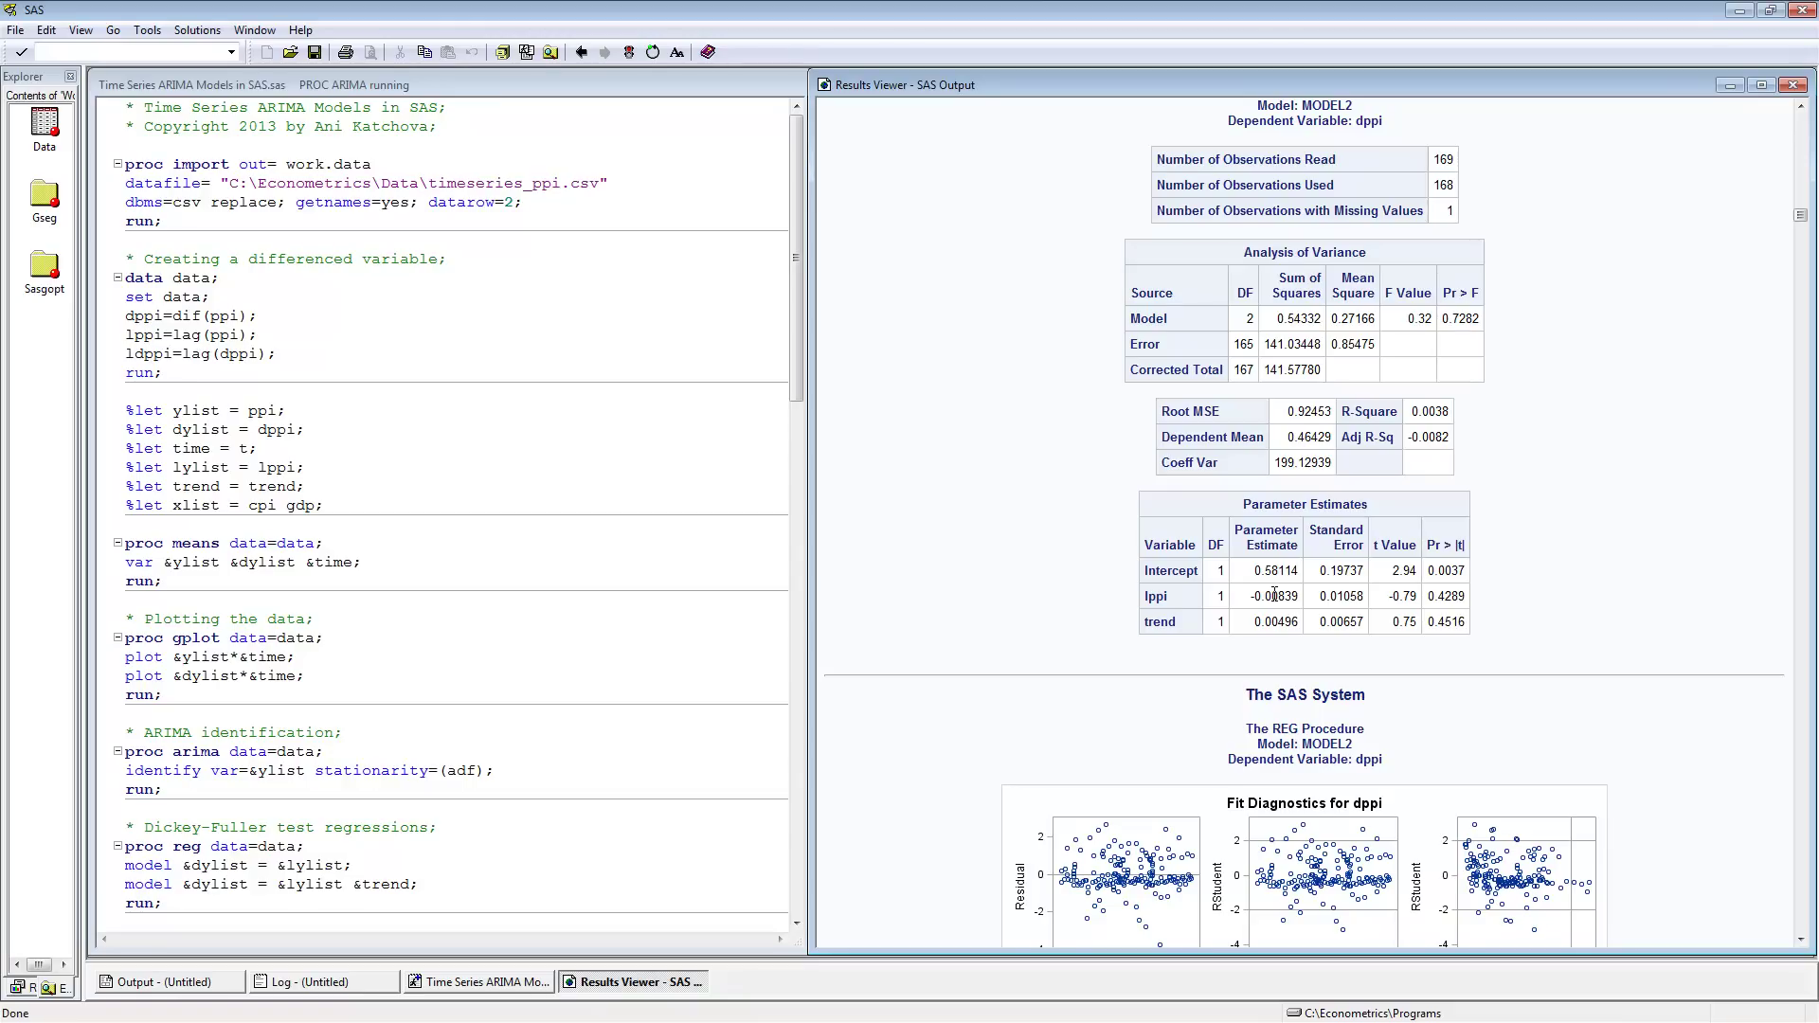
Step: Bring the differenced-variable ARIMA code into view and revisit the trend and correlation plots for undifferenced ppi
click(797, 371)
drag(796, 372, 805, 443)
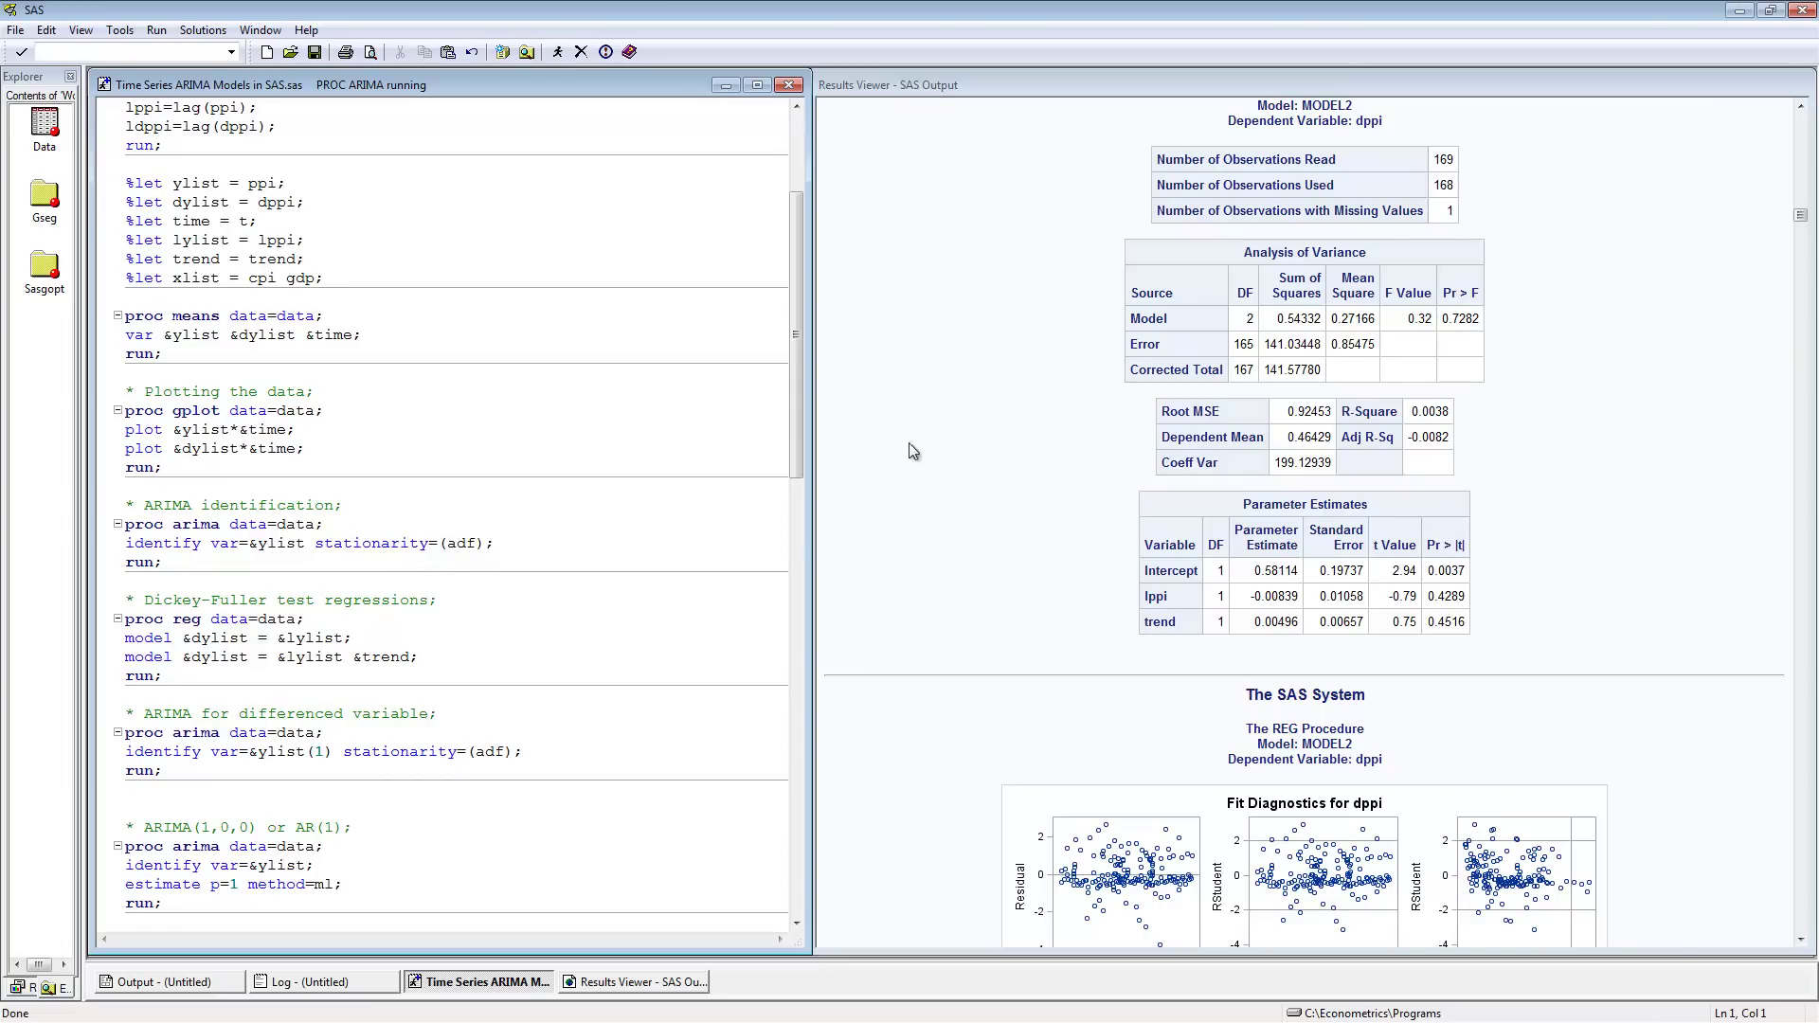
click(1800, 216)
scroll(1800, 199, down, 10)
drag(1800, 196, 1794, 160)
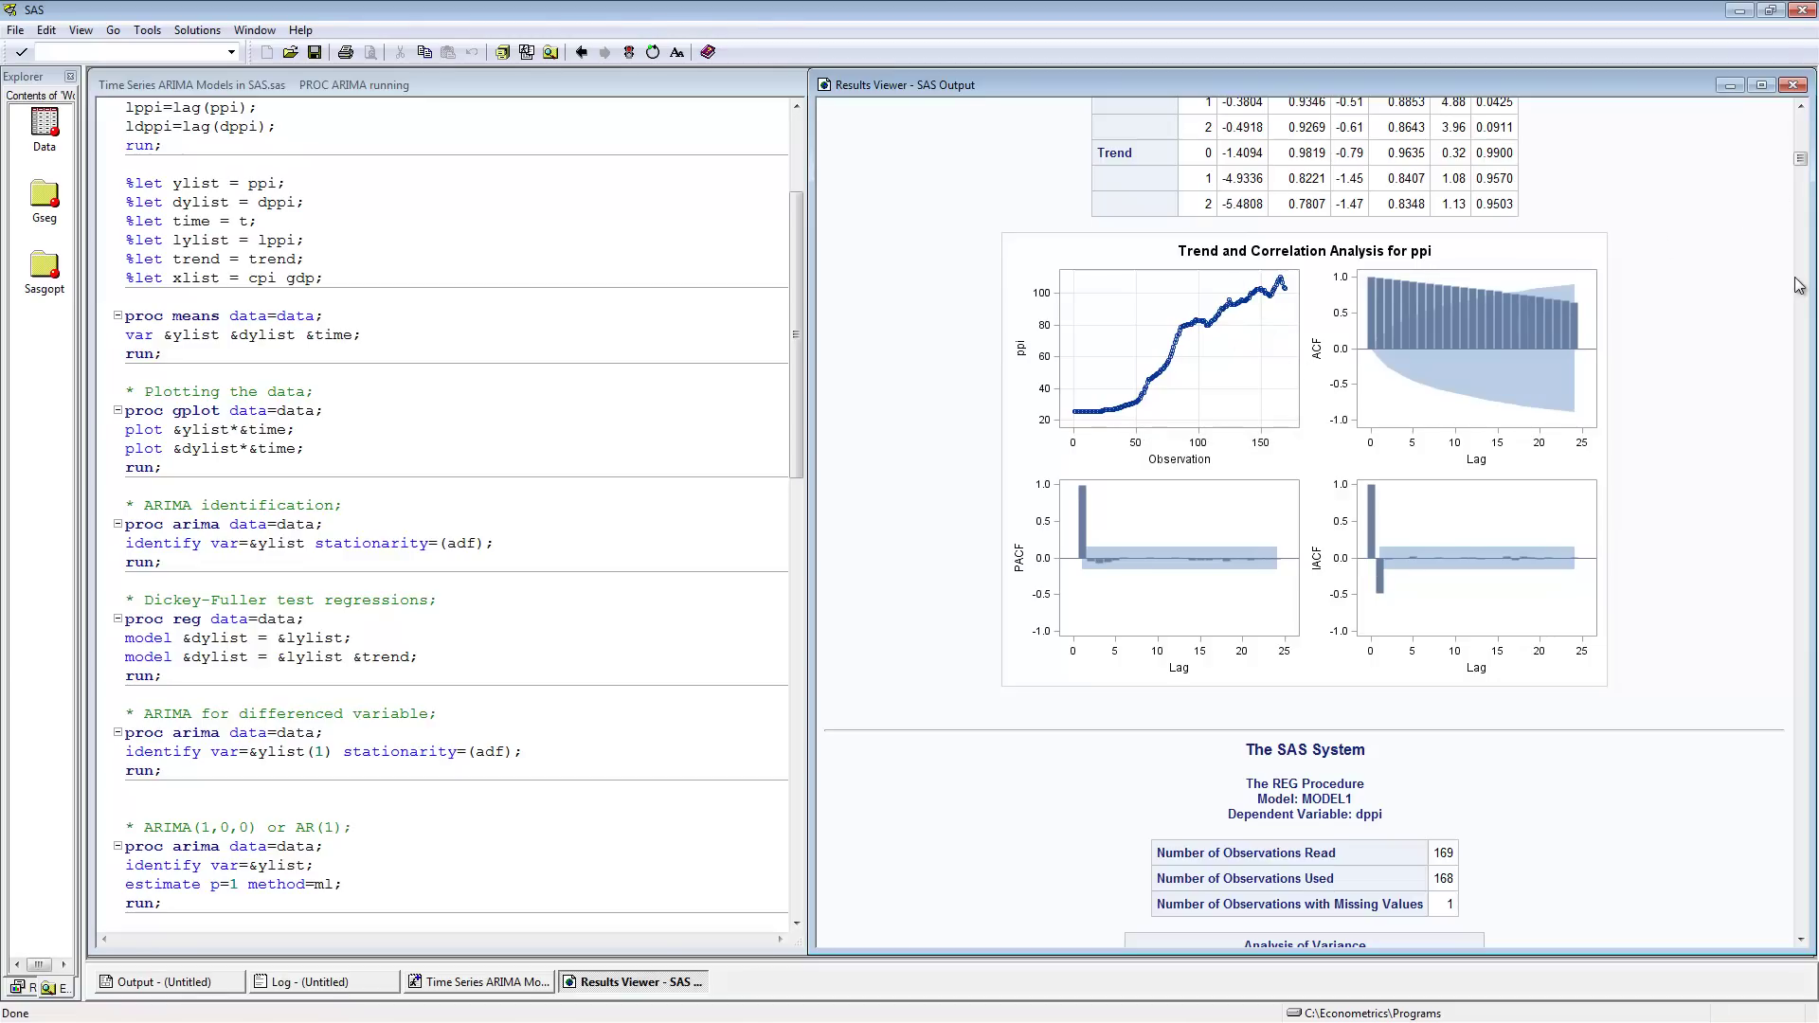
Step: Examine the unit root tests and correlation plots for differenced ppi, highlighting the (1) in the identify statement
drag(1807, 163, 1815, 249)
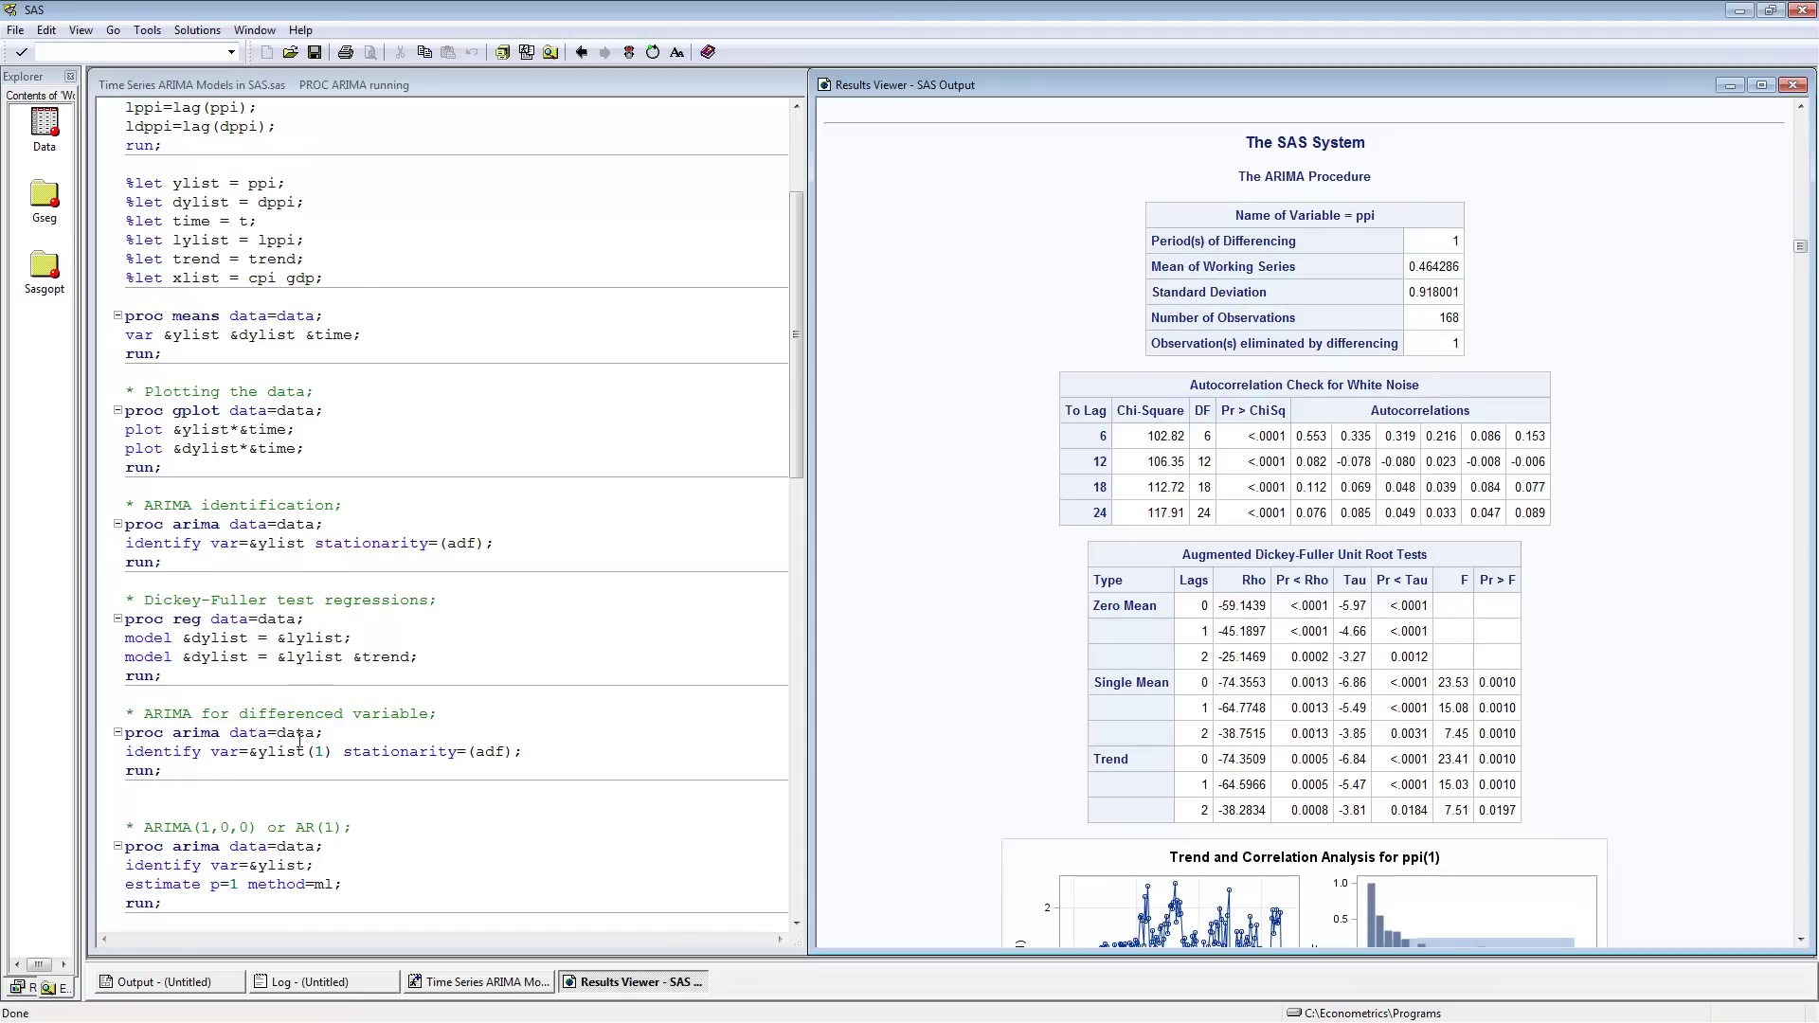
drag(305, 751, 333, 751)
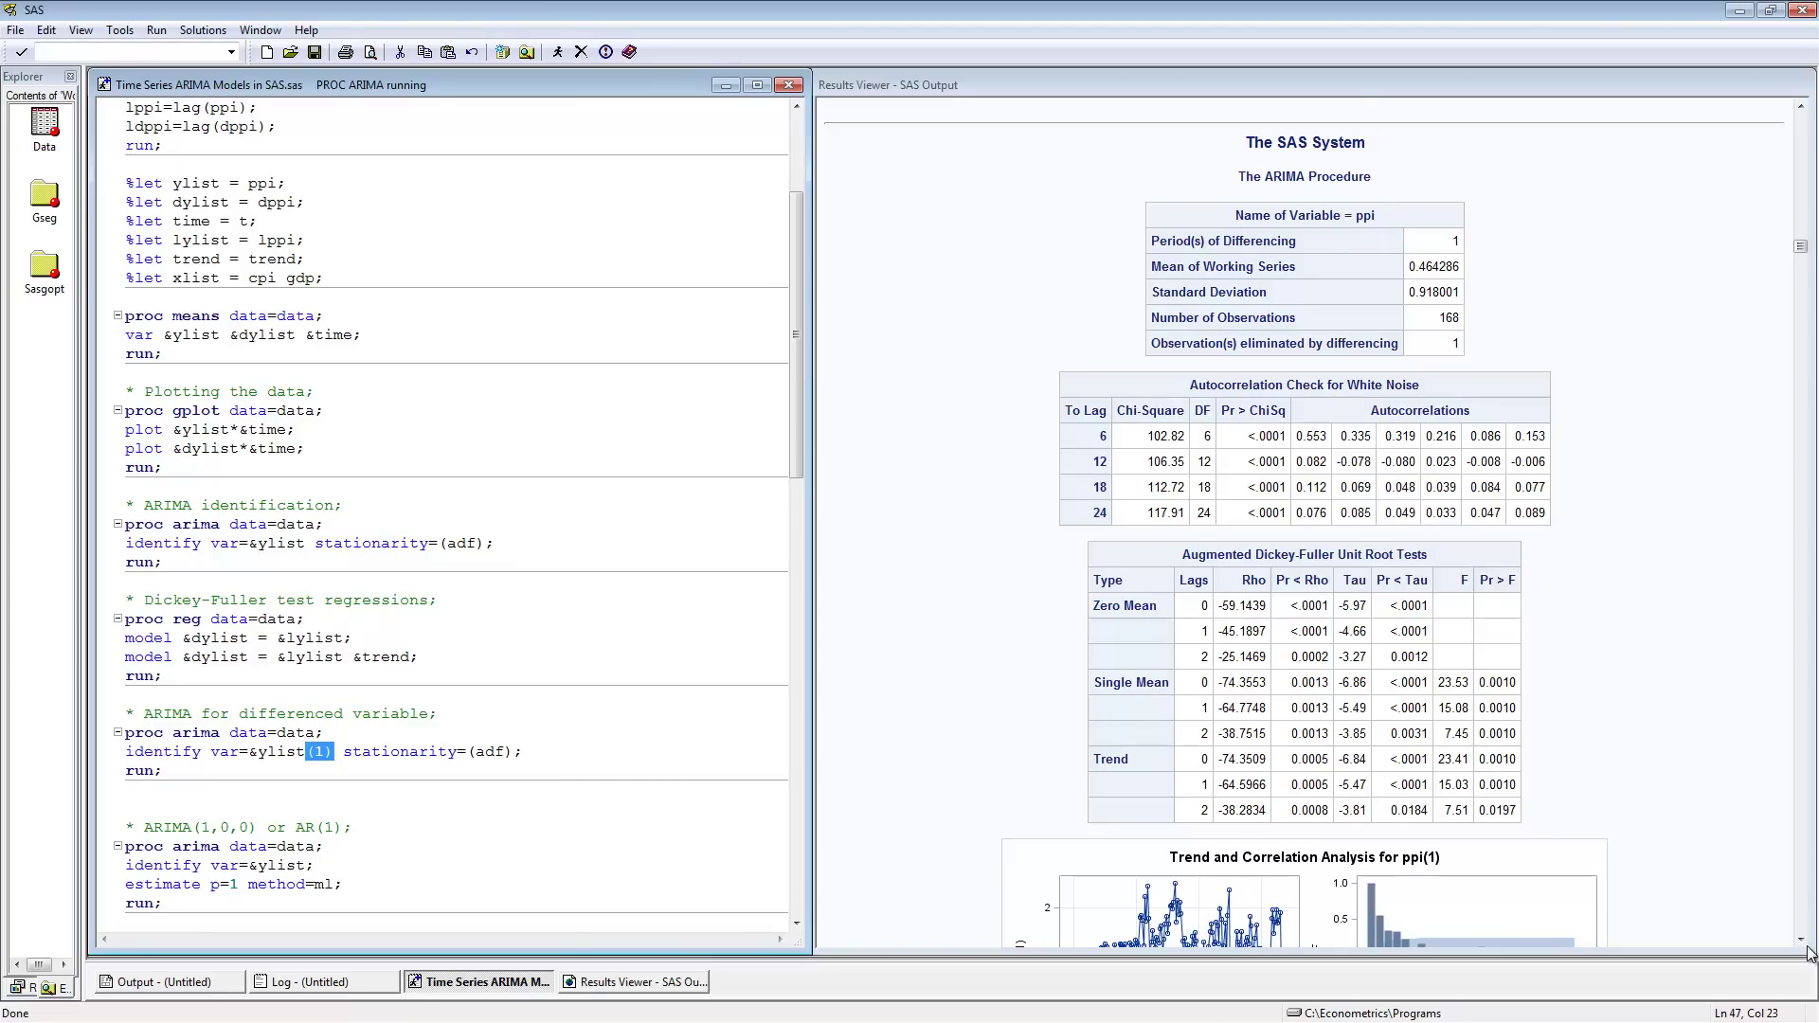
scroll(1808, 952, down, 4)
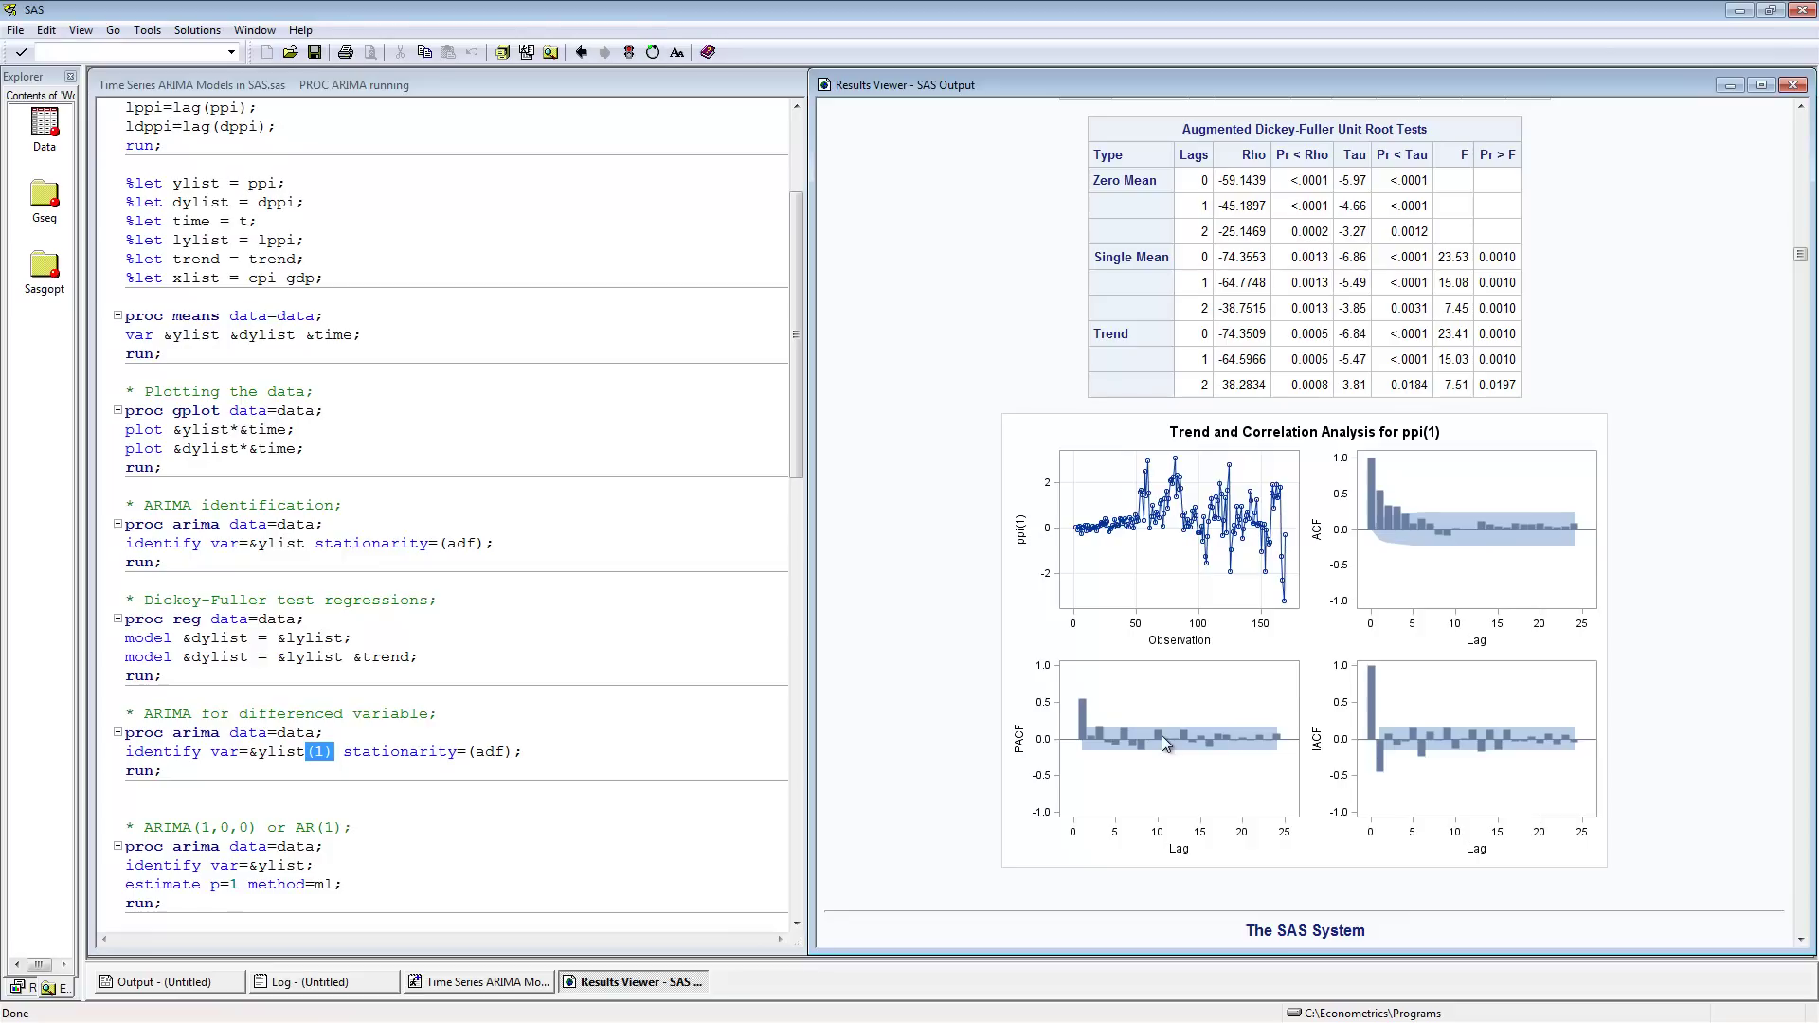
Step: Highlight p=1 in the ARIMA(1,0,0) code and examine that model's maximum likelihood estimates
click(1800, 938)
click(1802, 939)
click(1801, 940)
click(1801, 940)
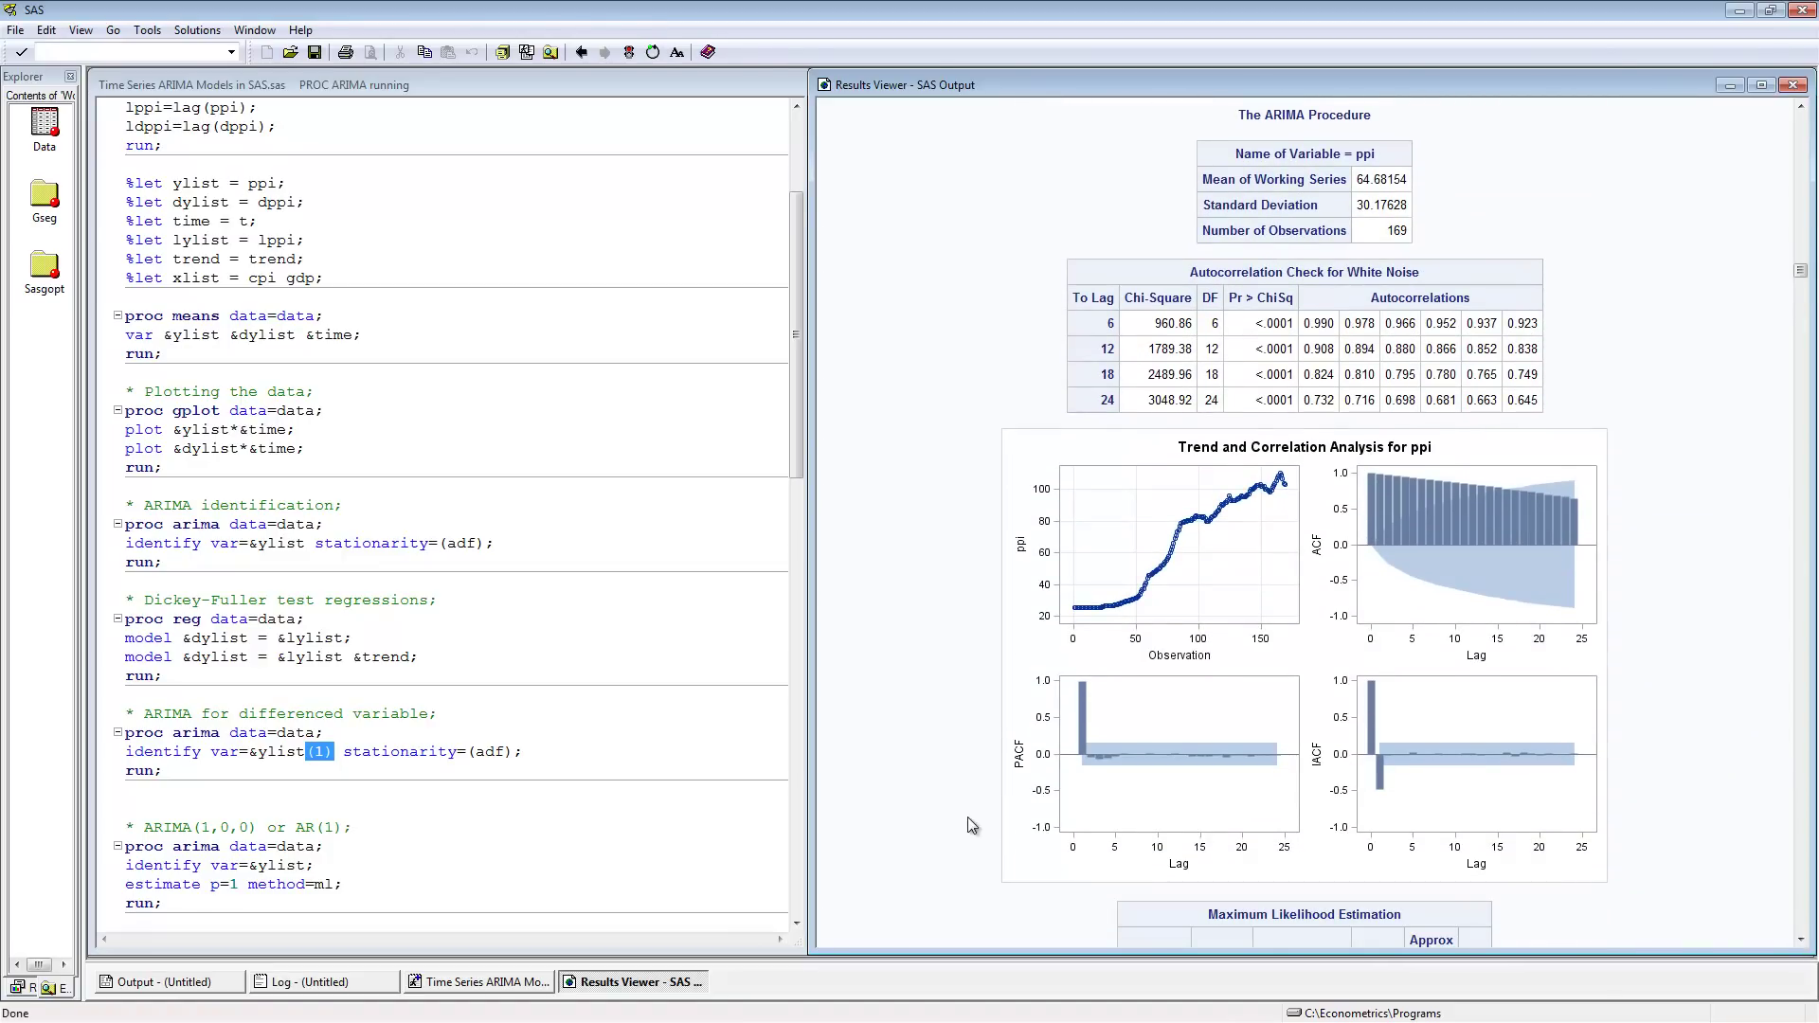
click(632, 845)
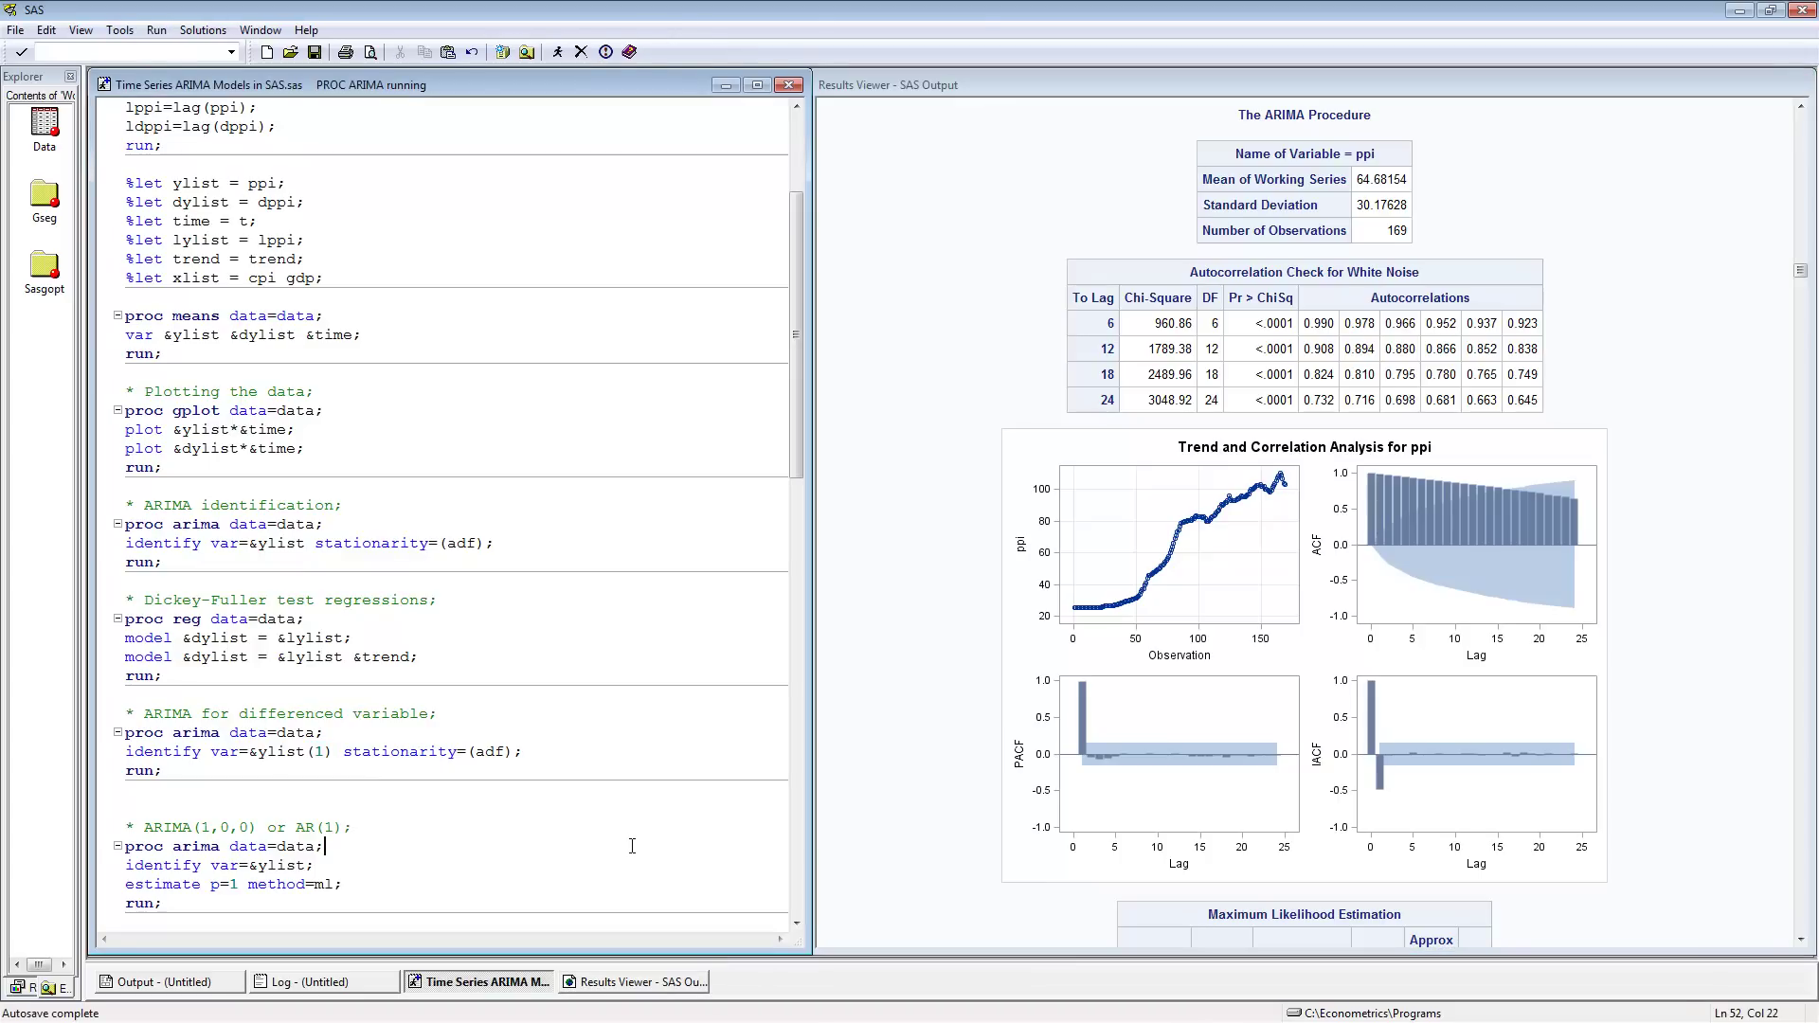
click(795, 923)
drag(796, 923, 797, 923)
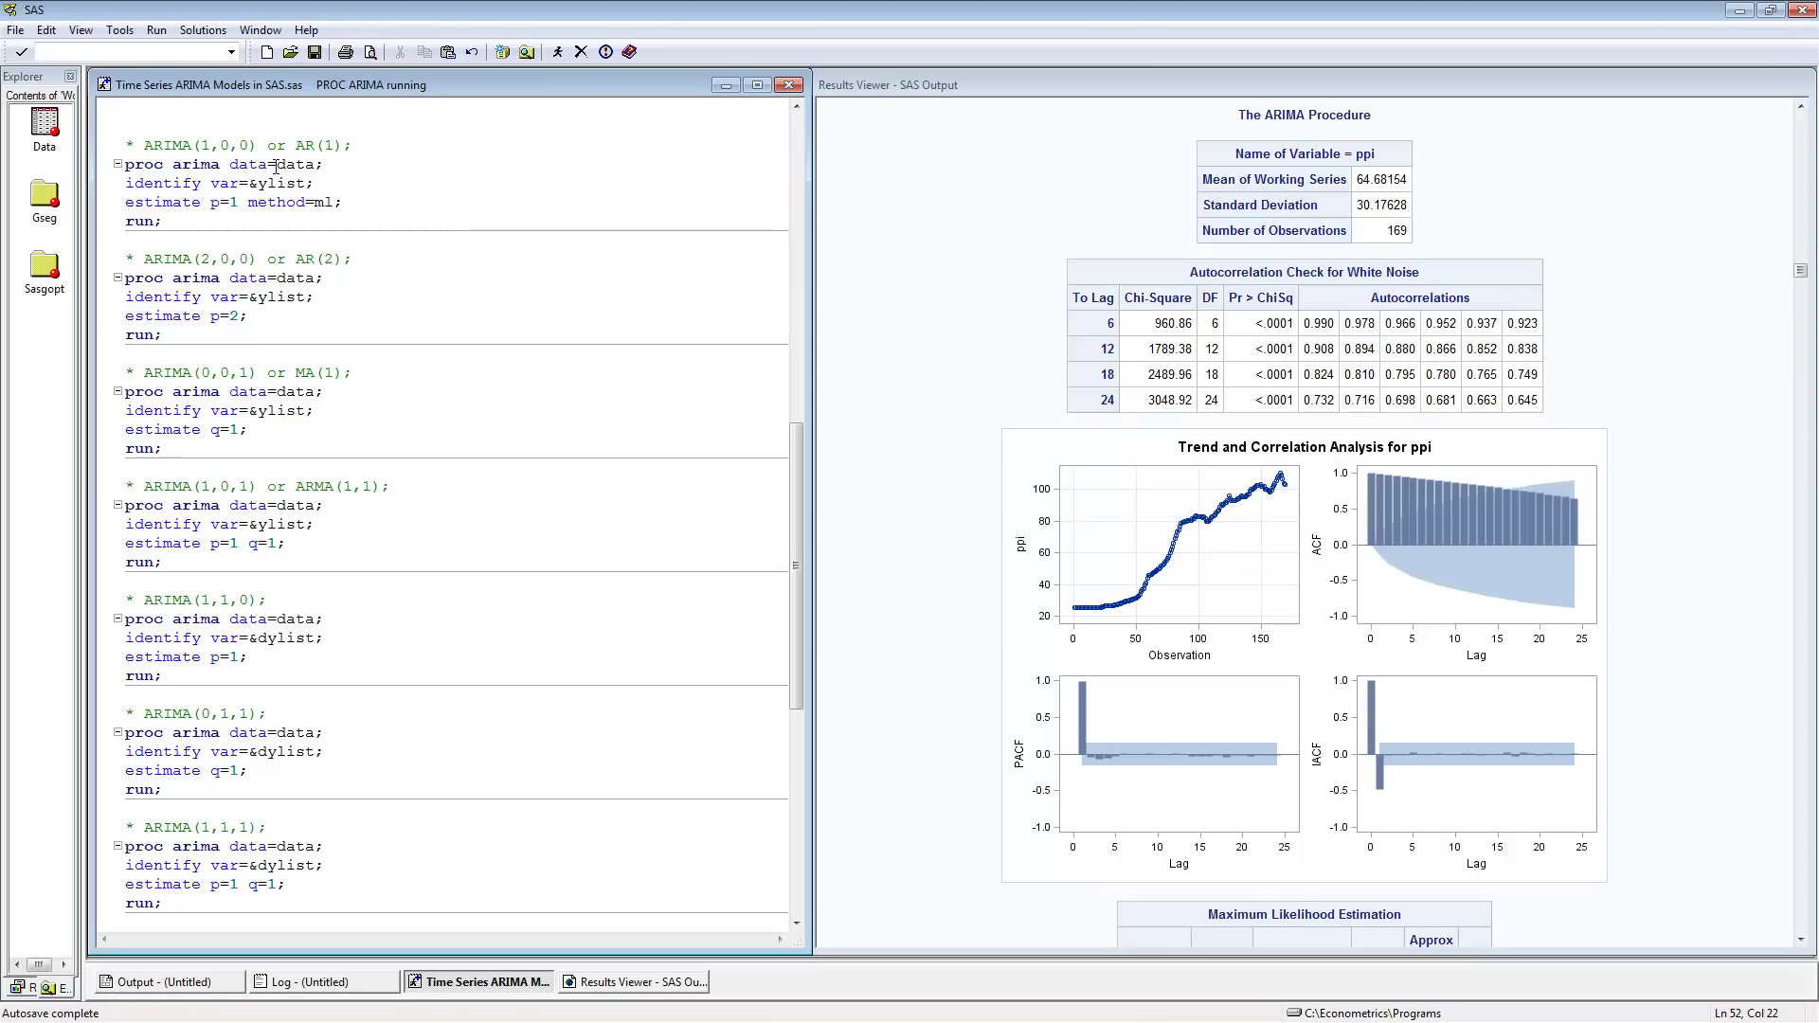
drag(238, 202, 210, 203)
click(1801, 939)
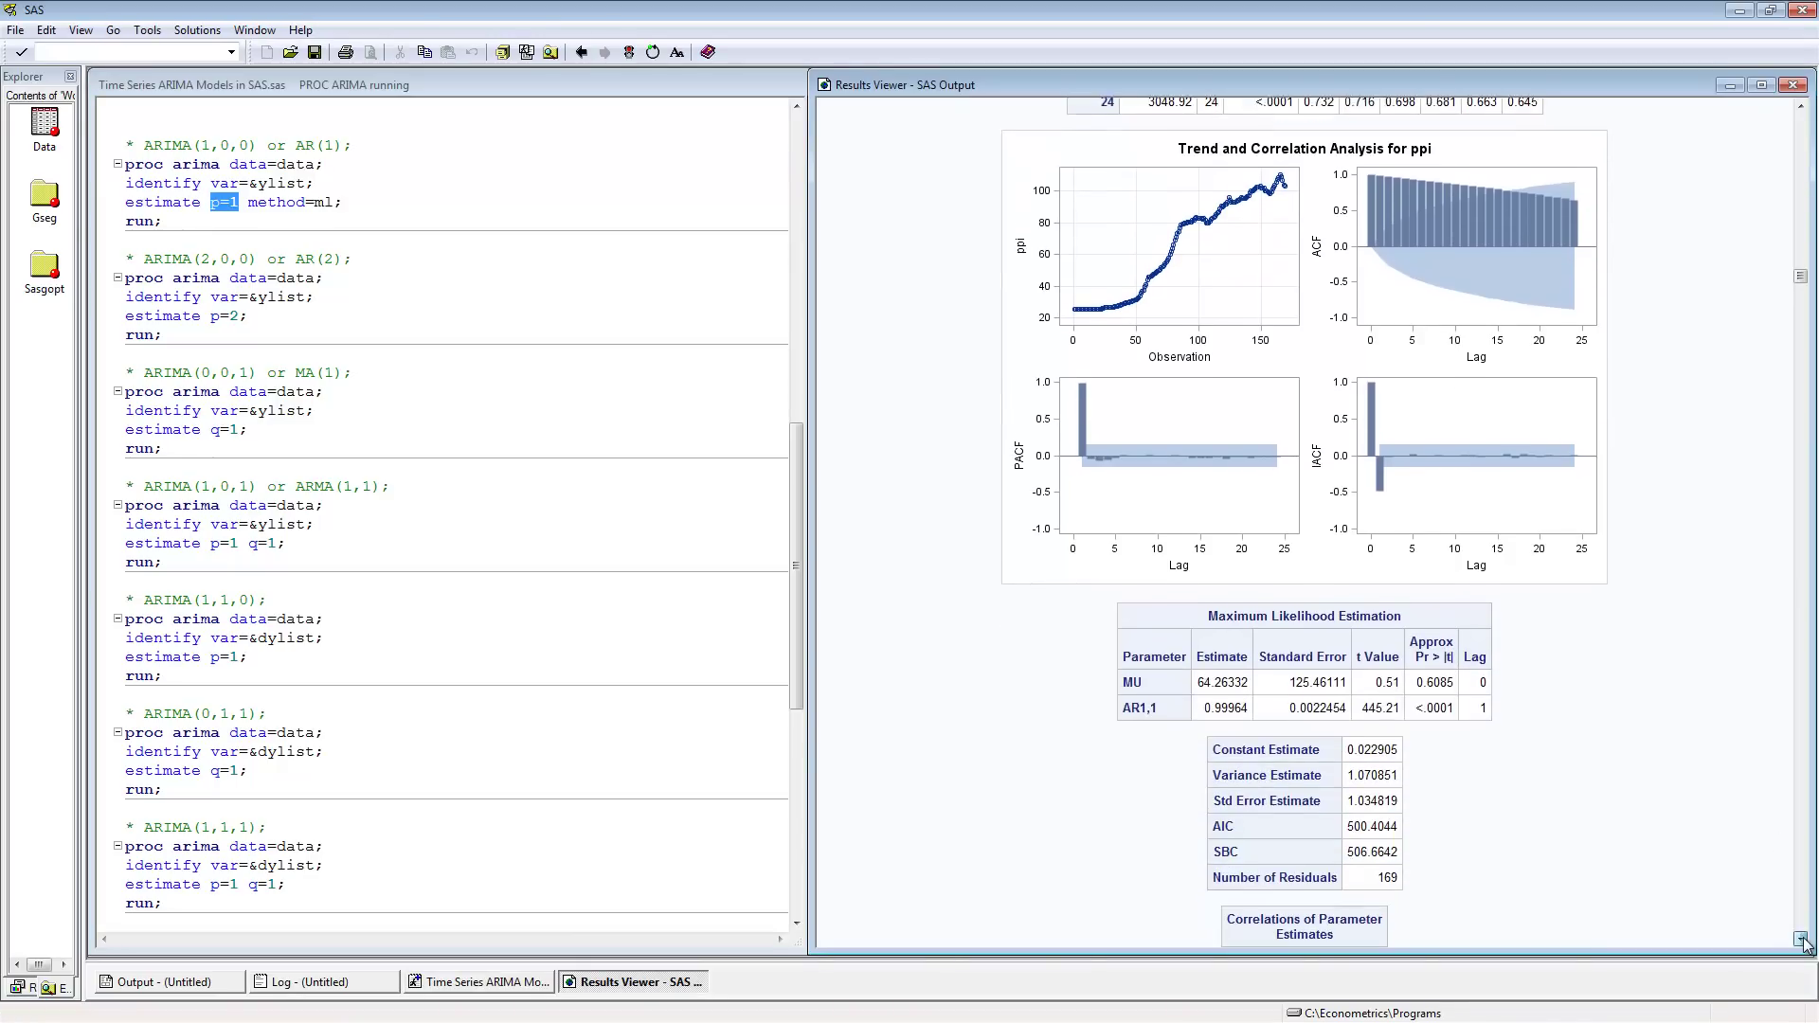
click(1801, 939)
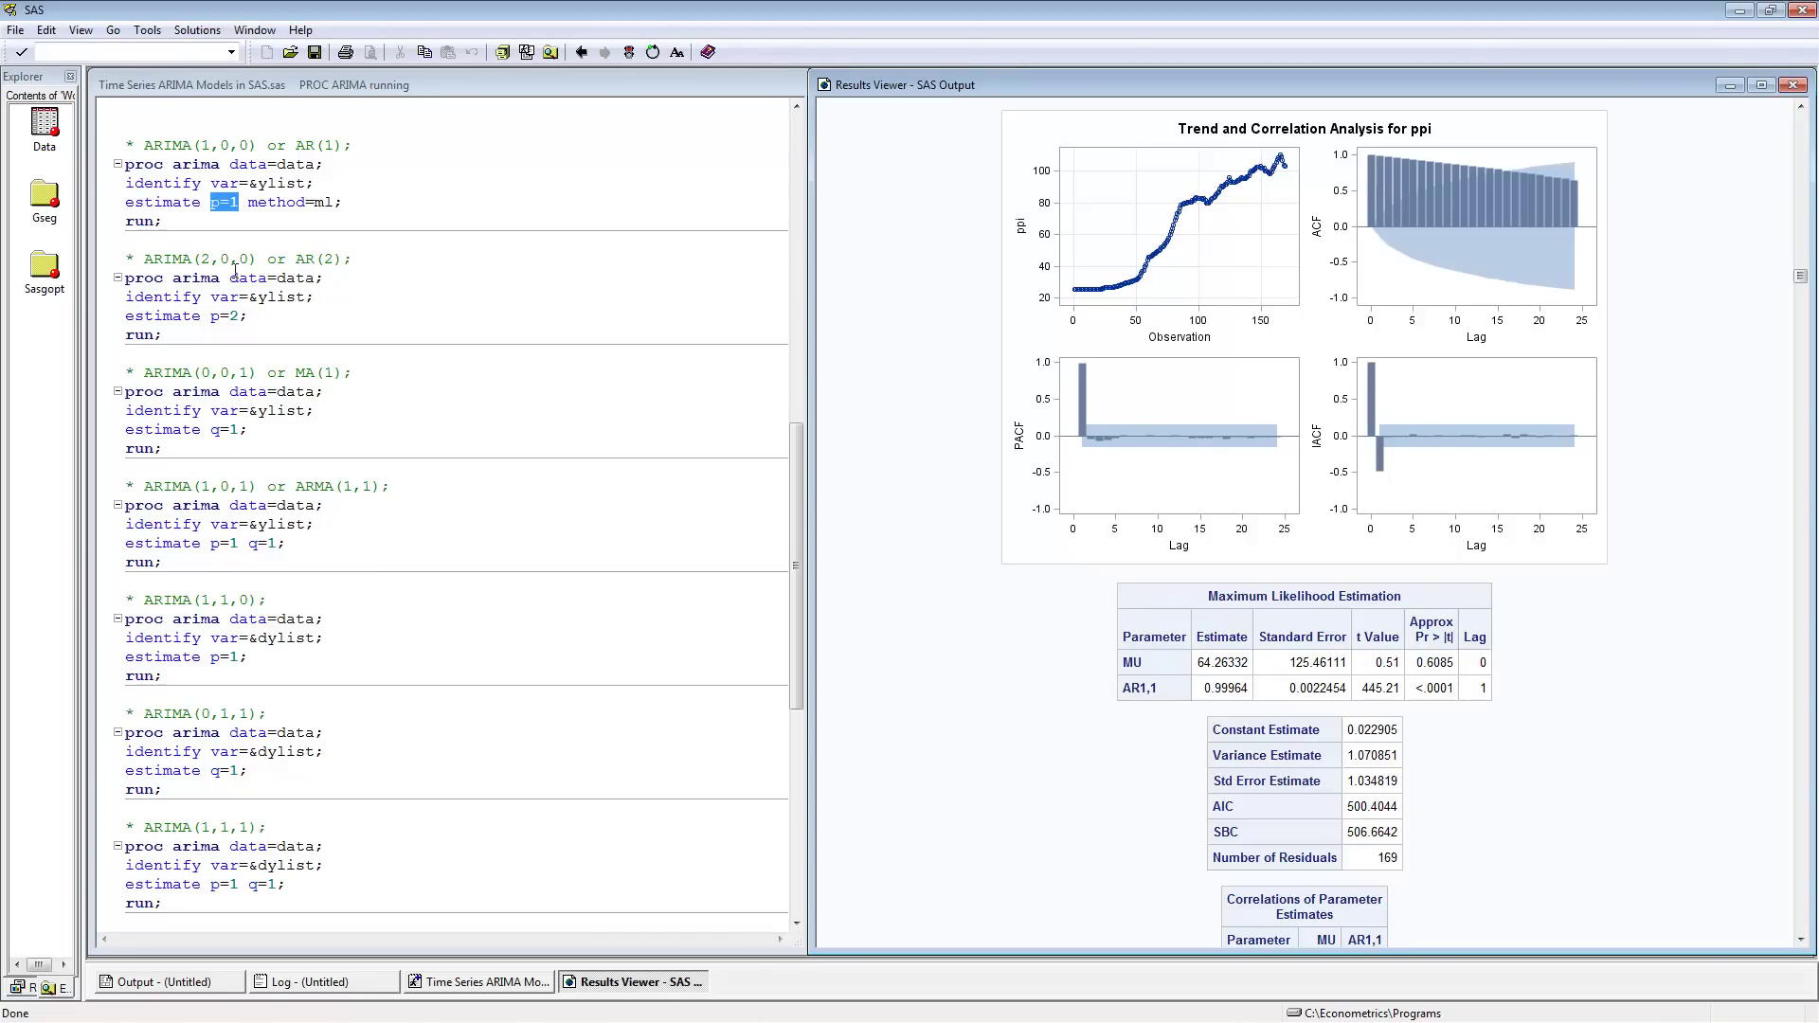
Step: Highlight p=2 in the ARIMA(2,0,0) code and examine that model's conditional least squares estimates
drag(241, 317, 213, 321)
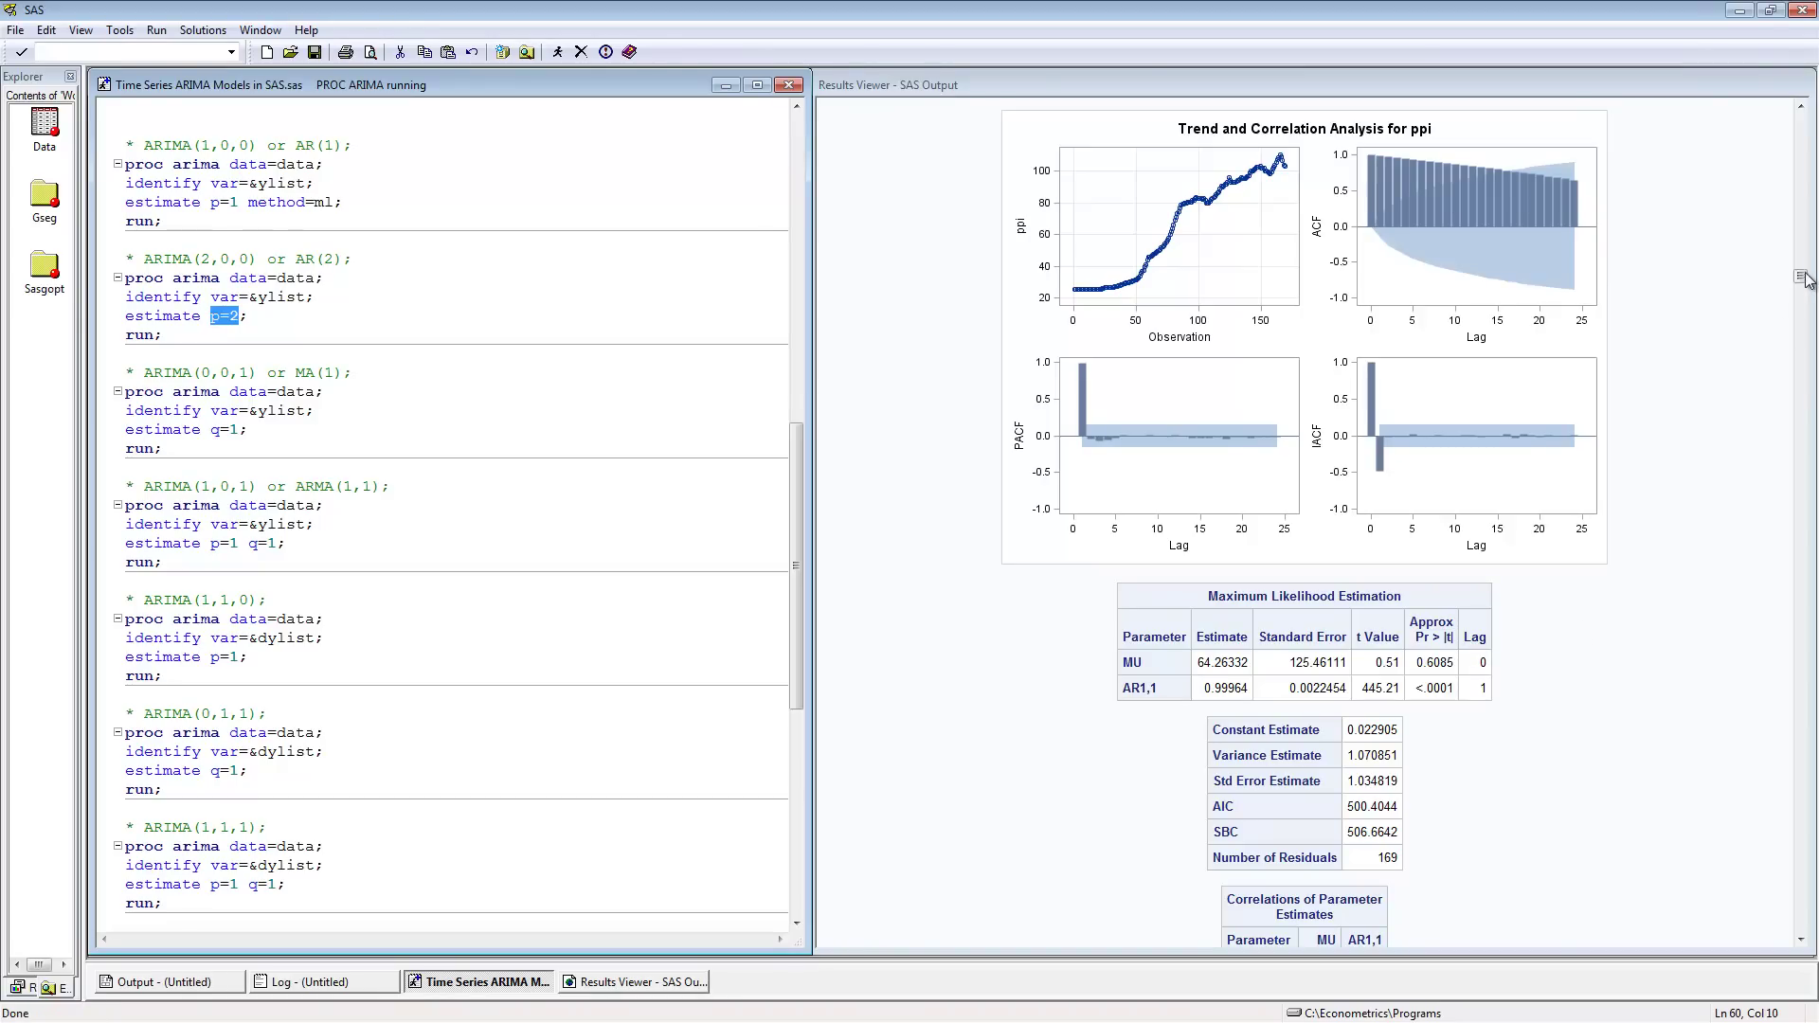
click(1810, 413)
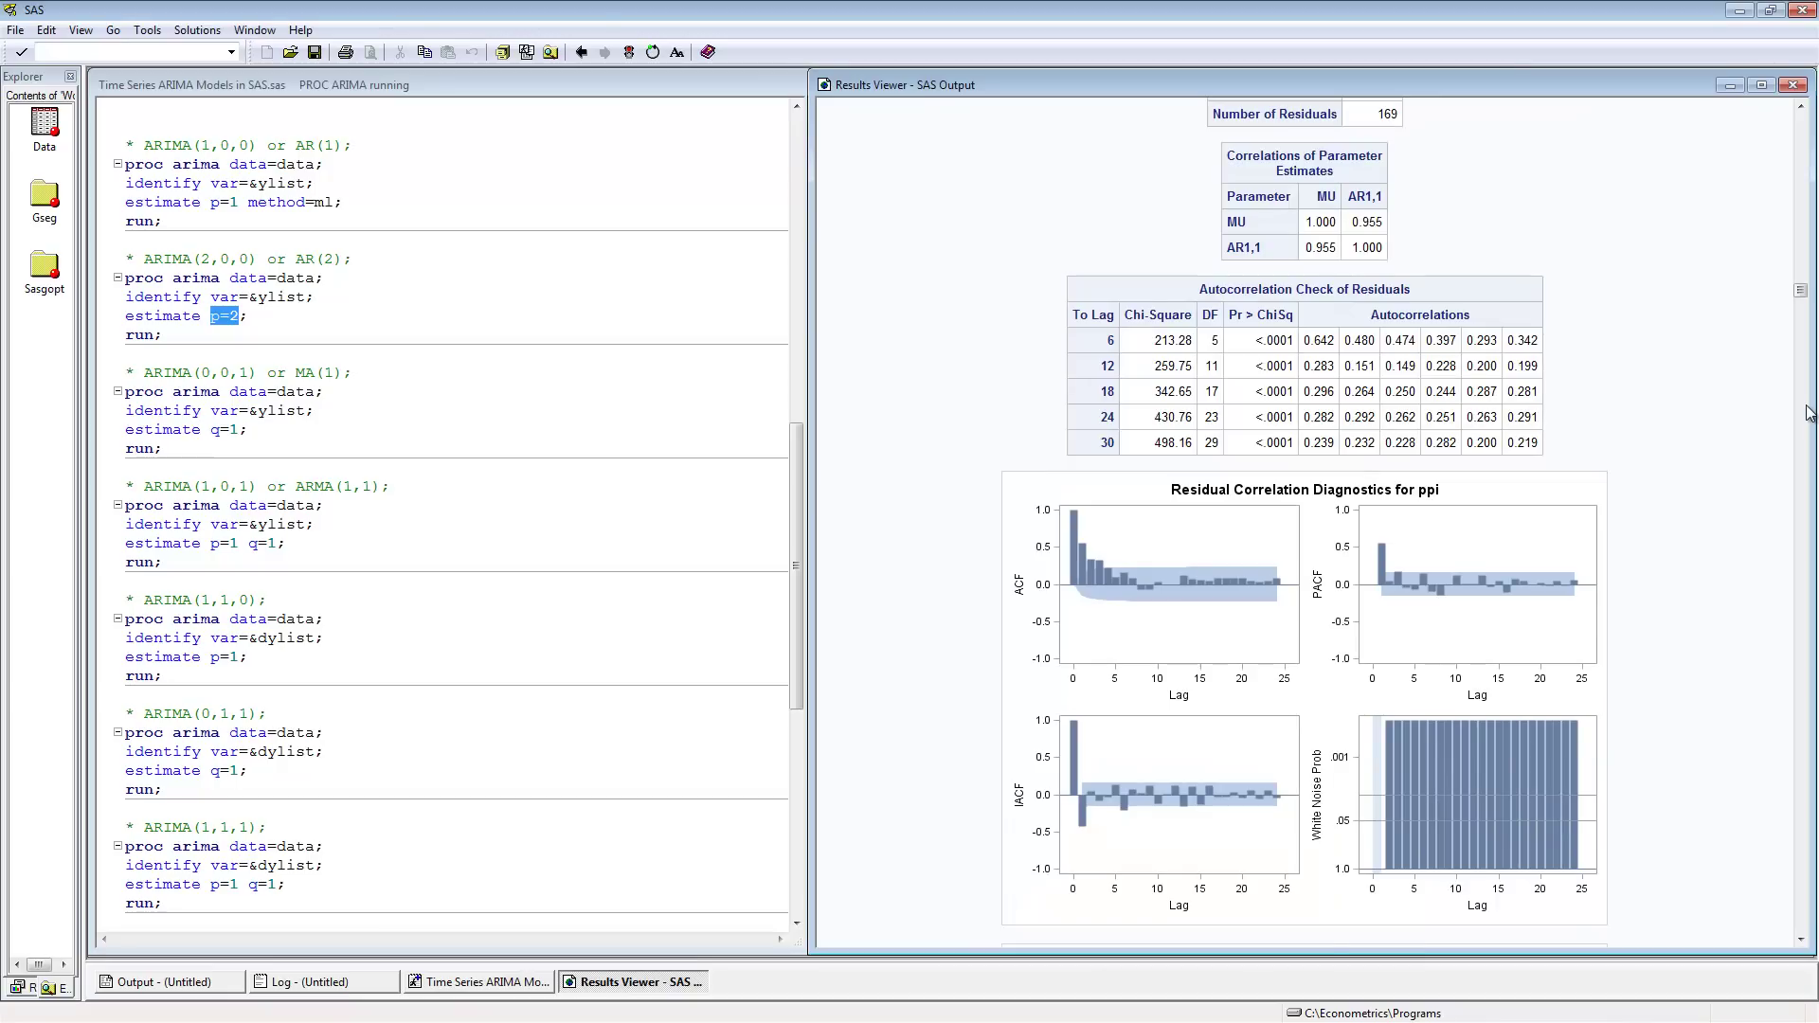
click(1809, 413)
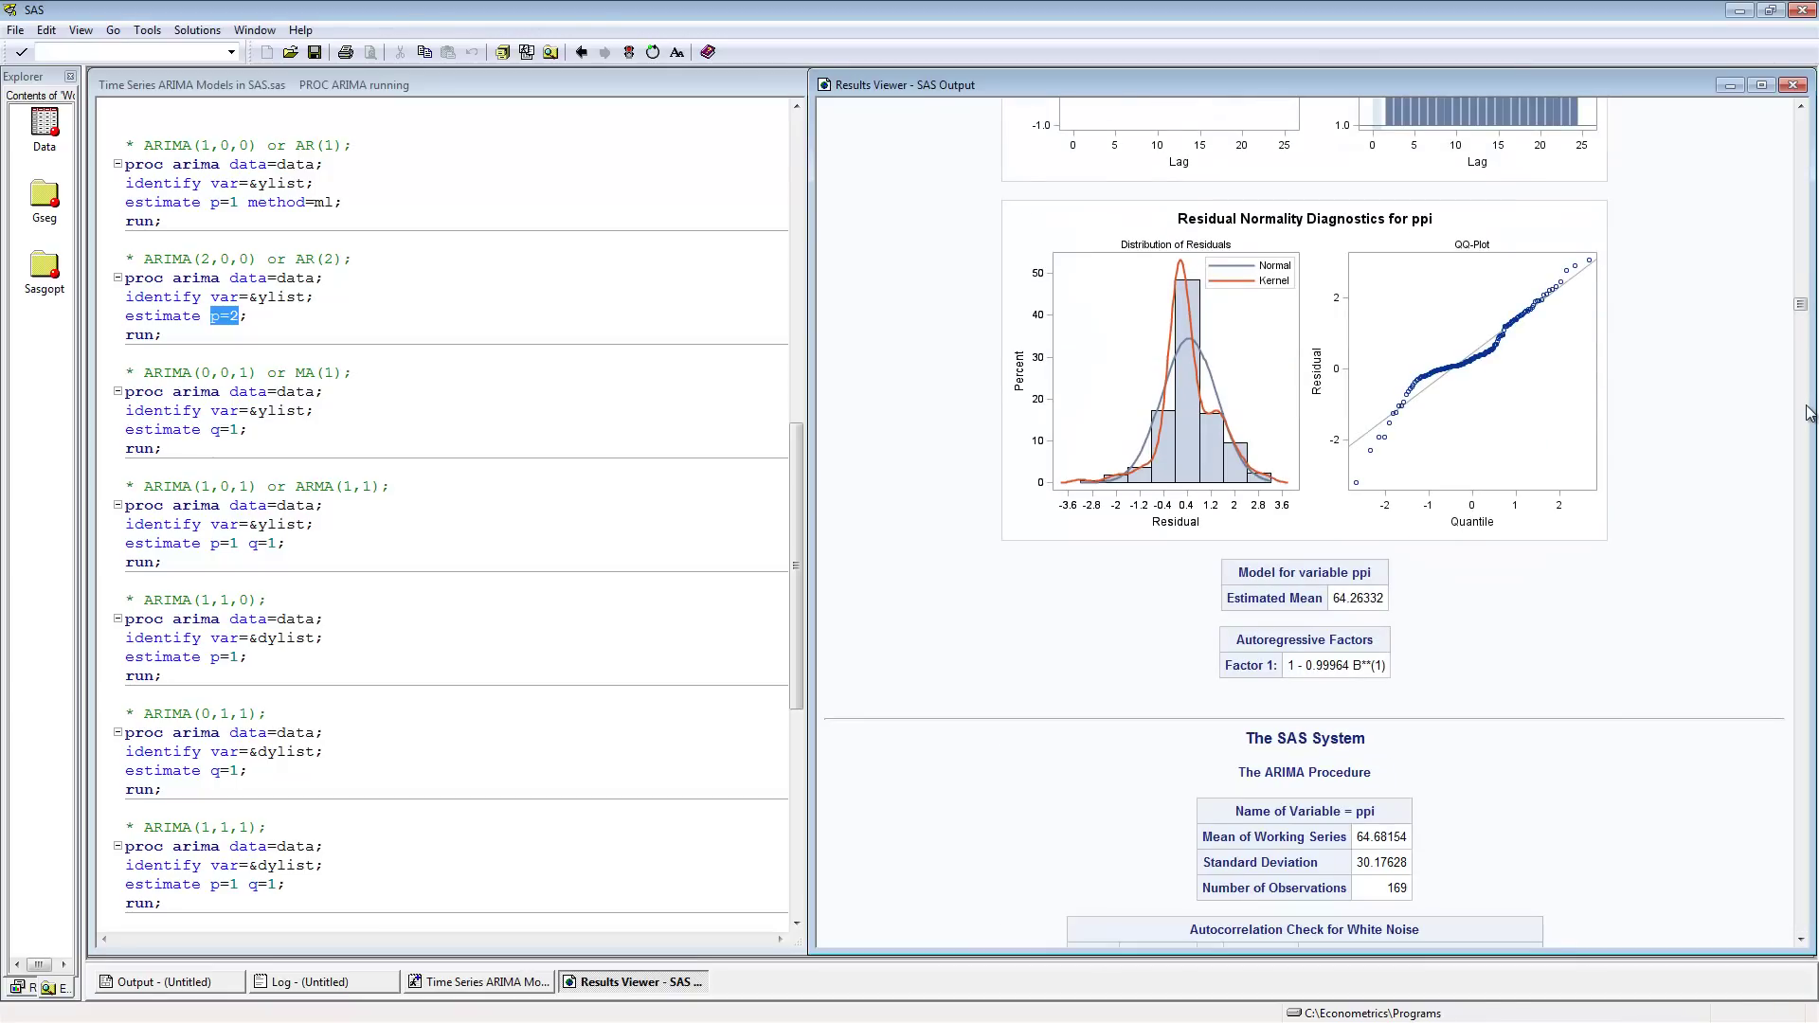
click(1800, 940)
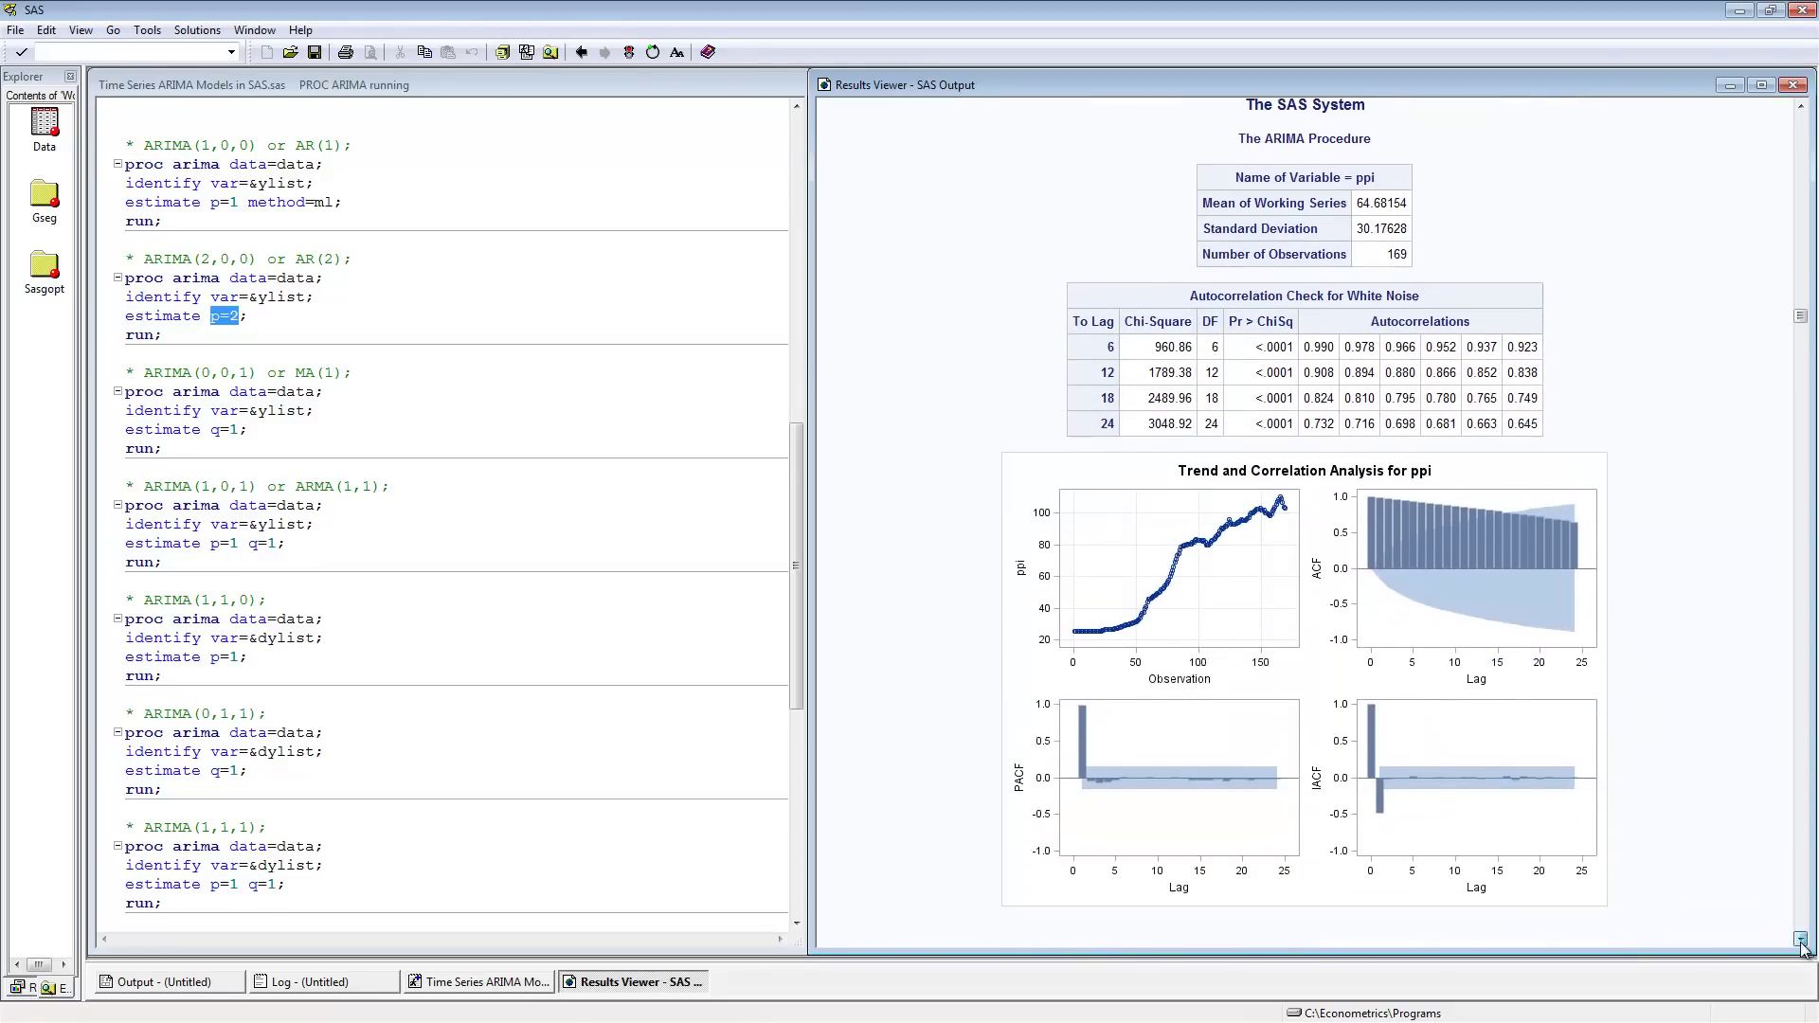
drag(1800, 940, 1800, 941)
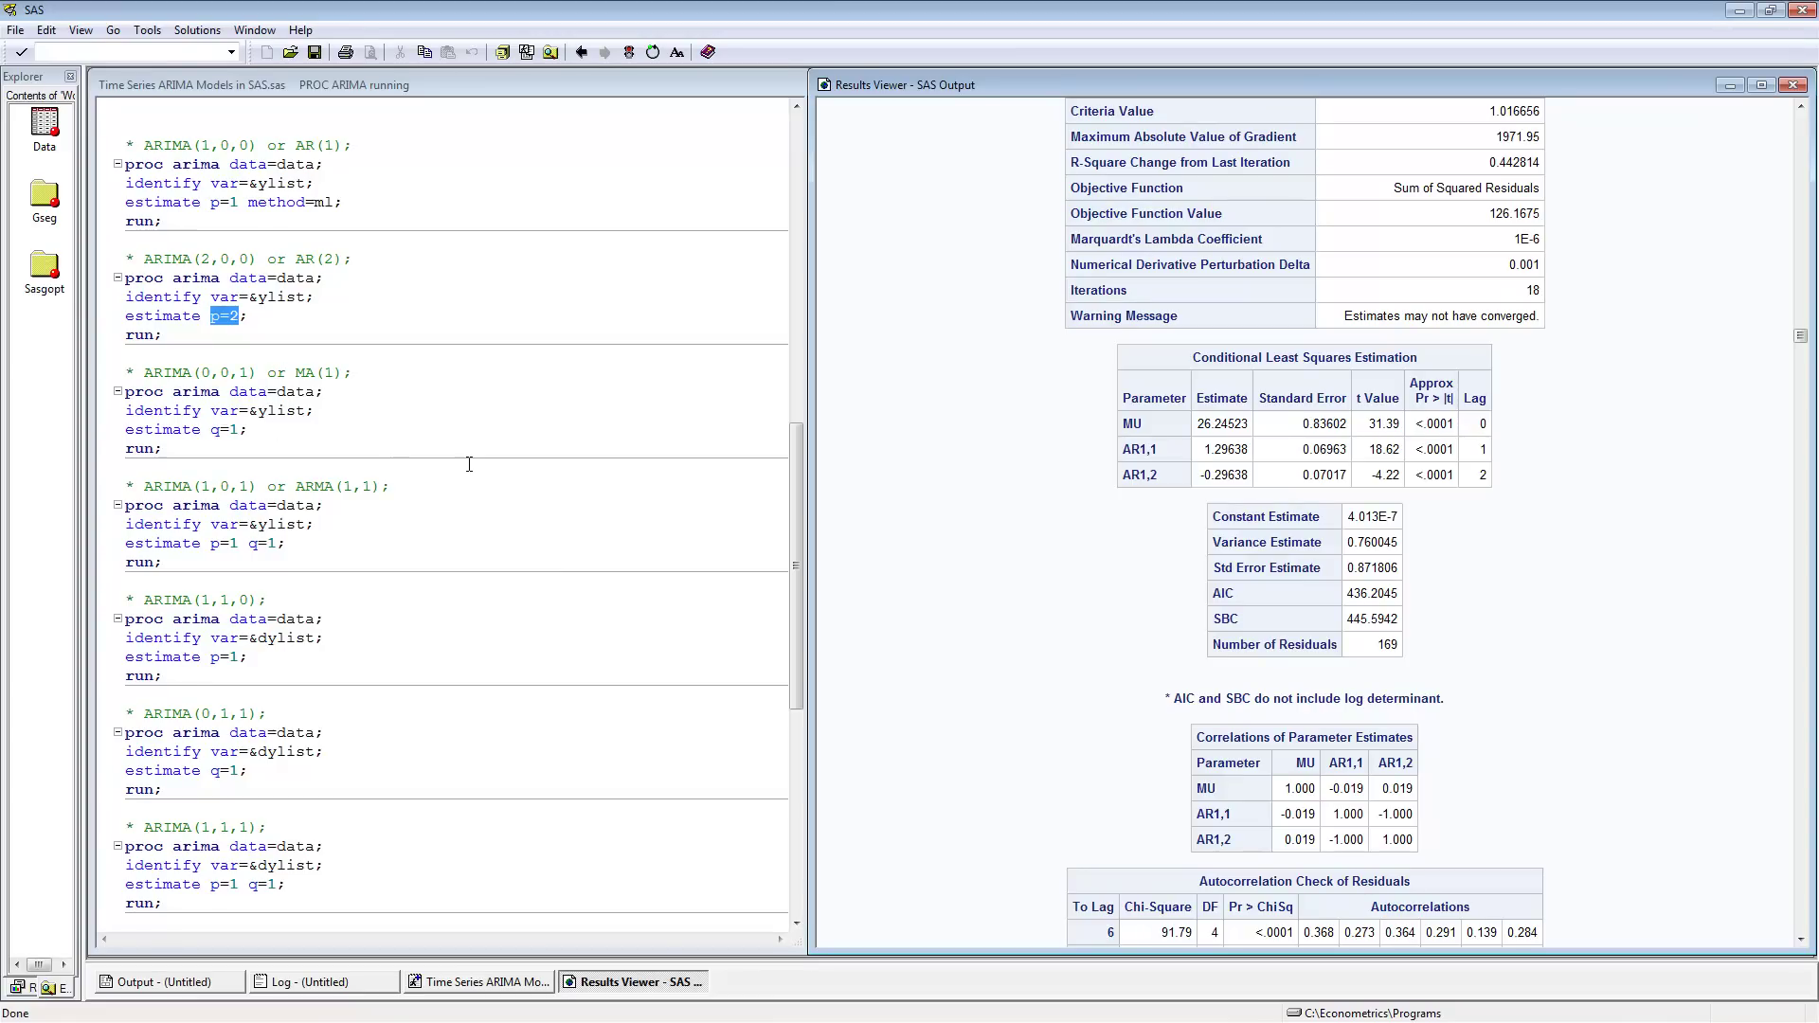
Step: Examine the conditional least squares estimates of the ARIMA(0,0,1) and ARIMA(1,0,1) models
click(1800, 941)
scroll(1801, 945, down, 12)
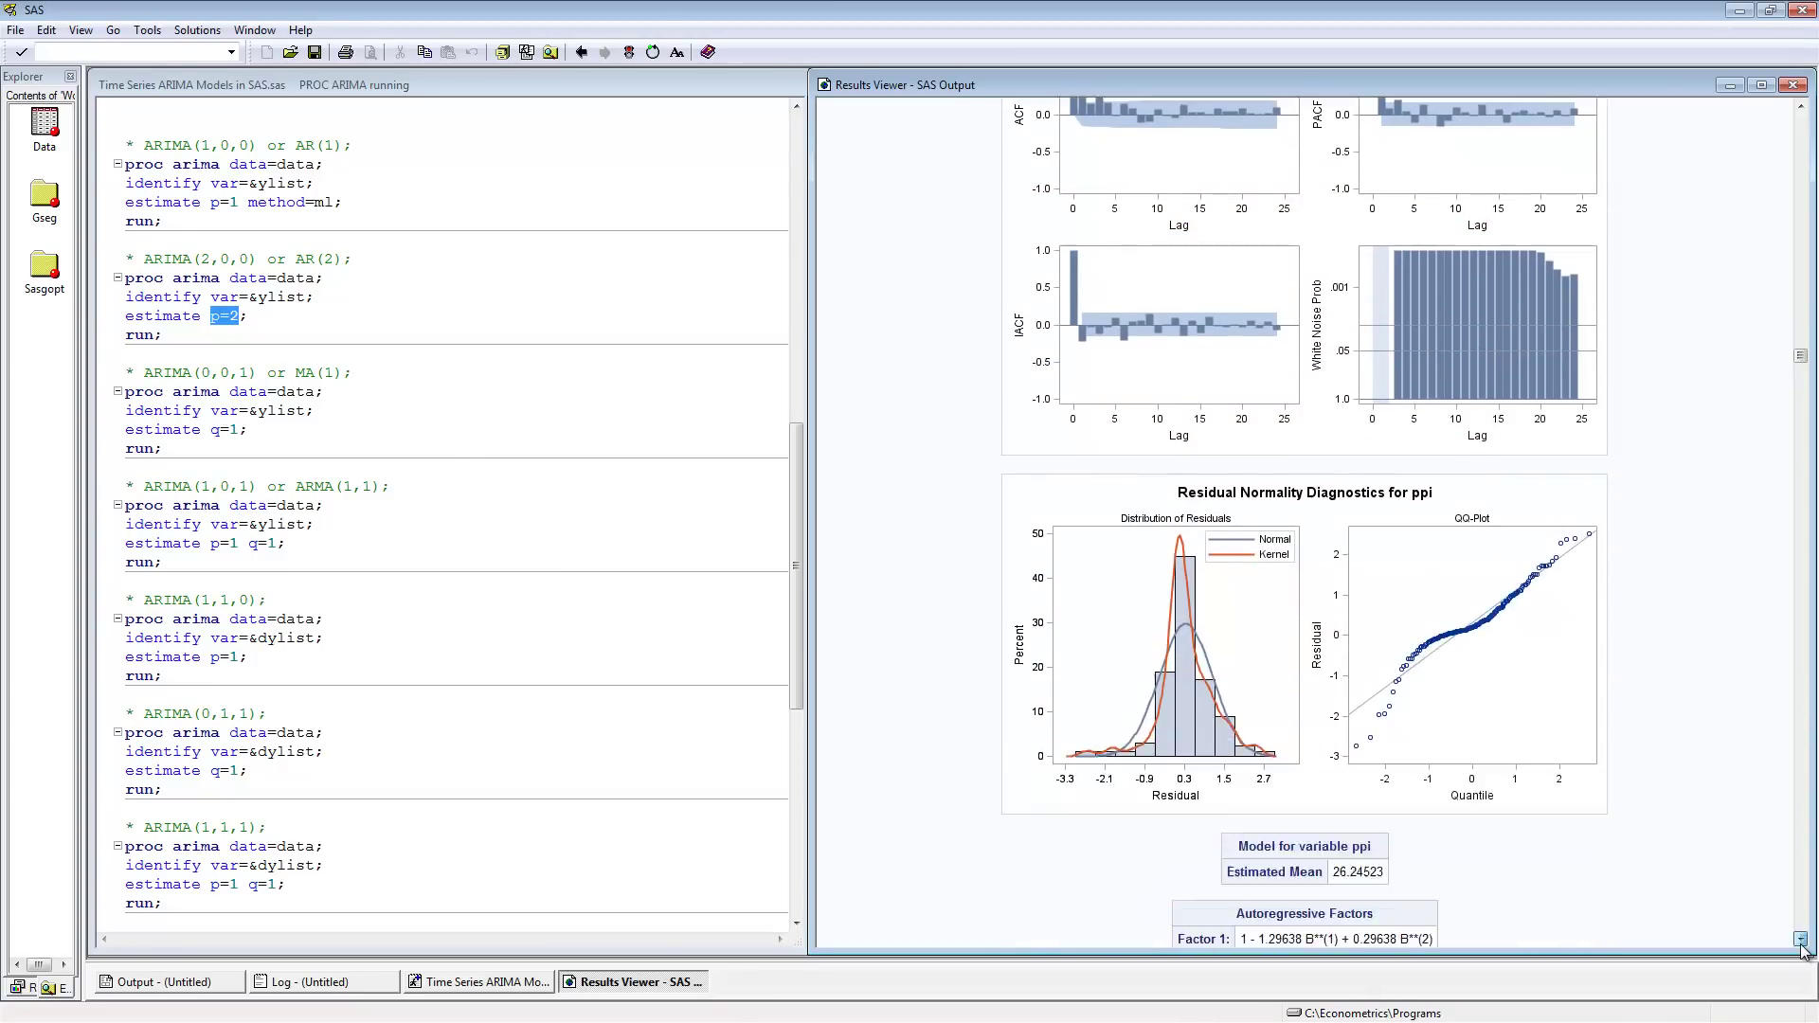
scroll(1801, 946, down, 15)
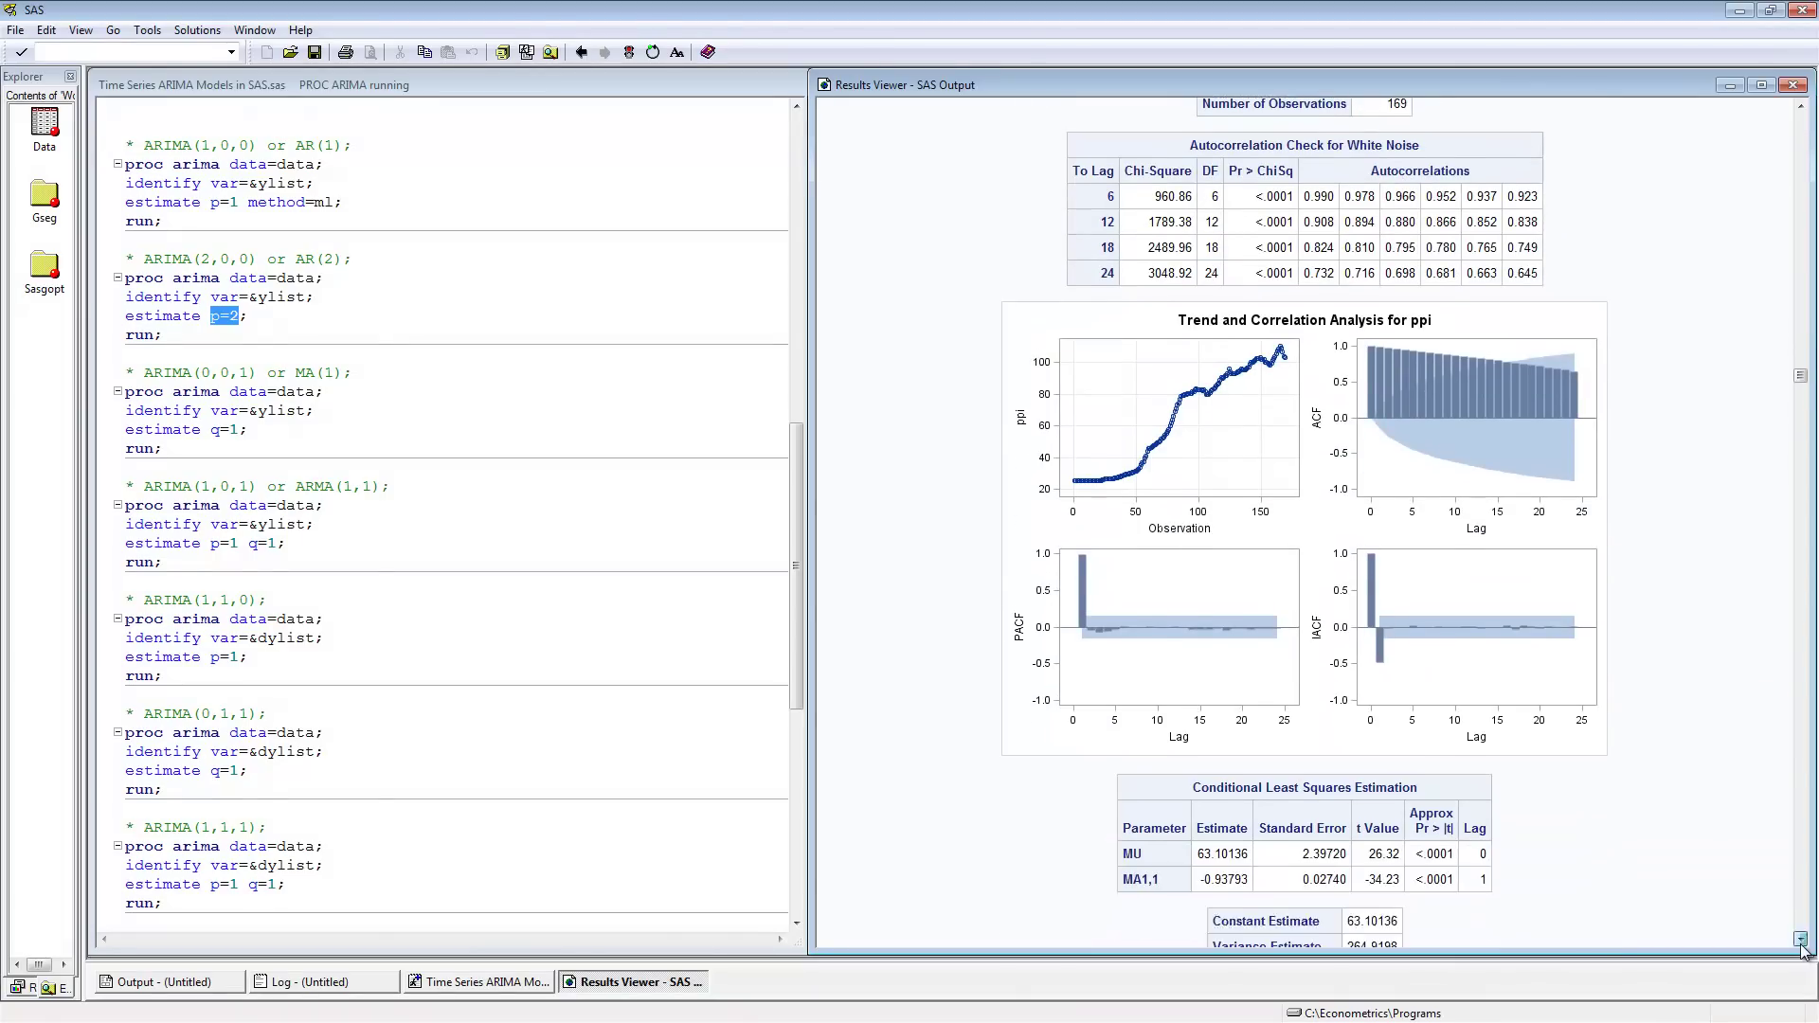
scroll(1801, 946, down, 8)
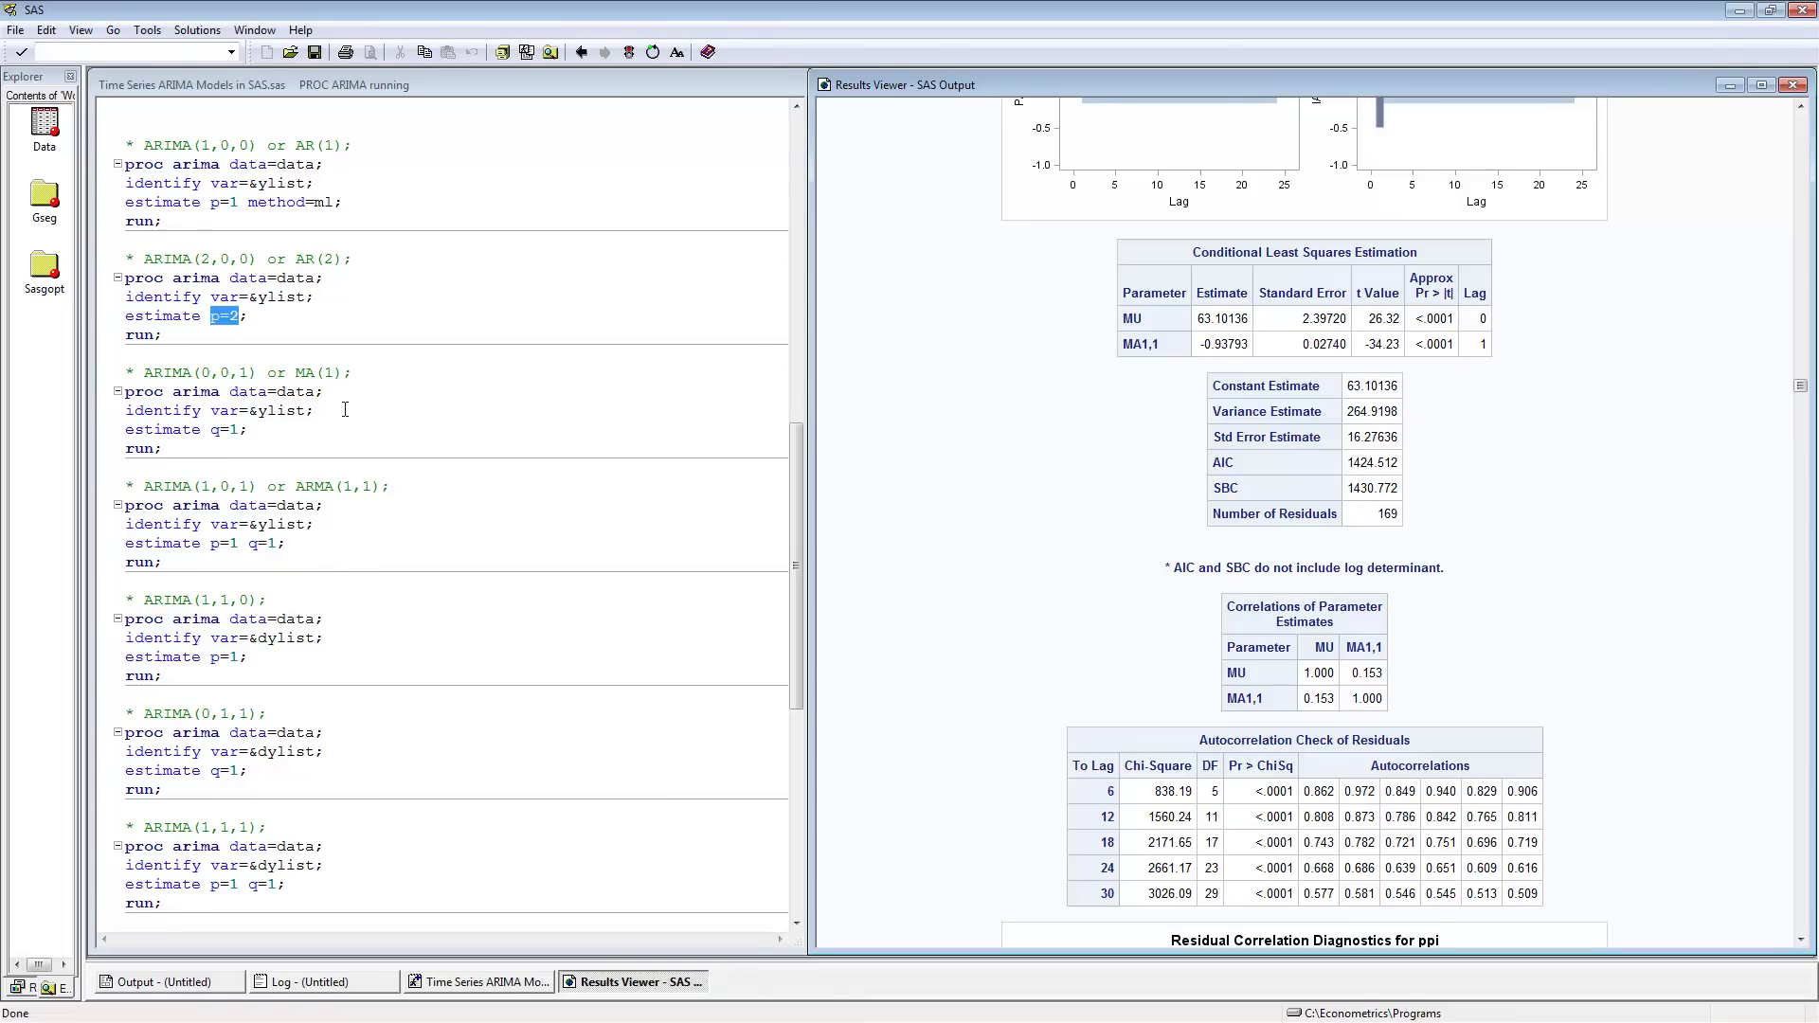
click(355, 522)
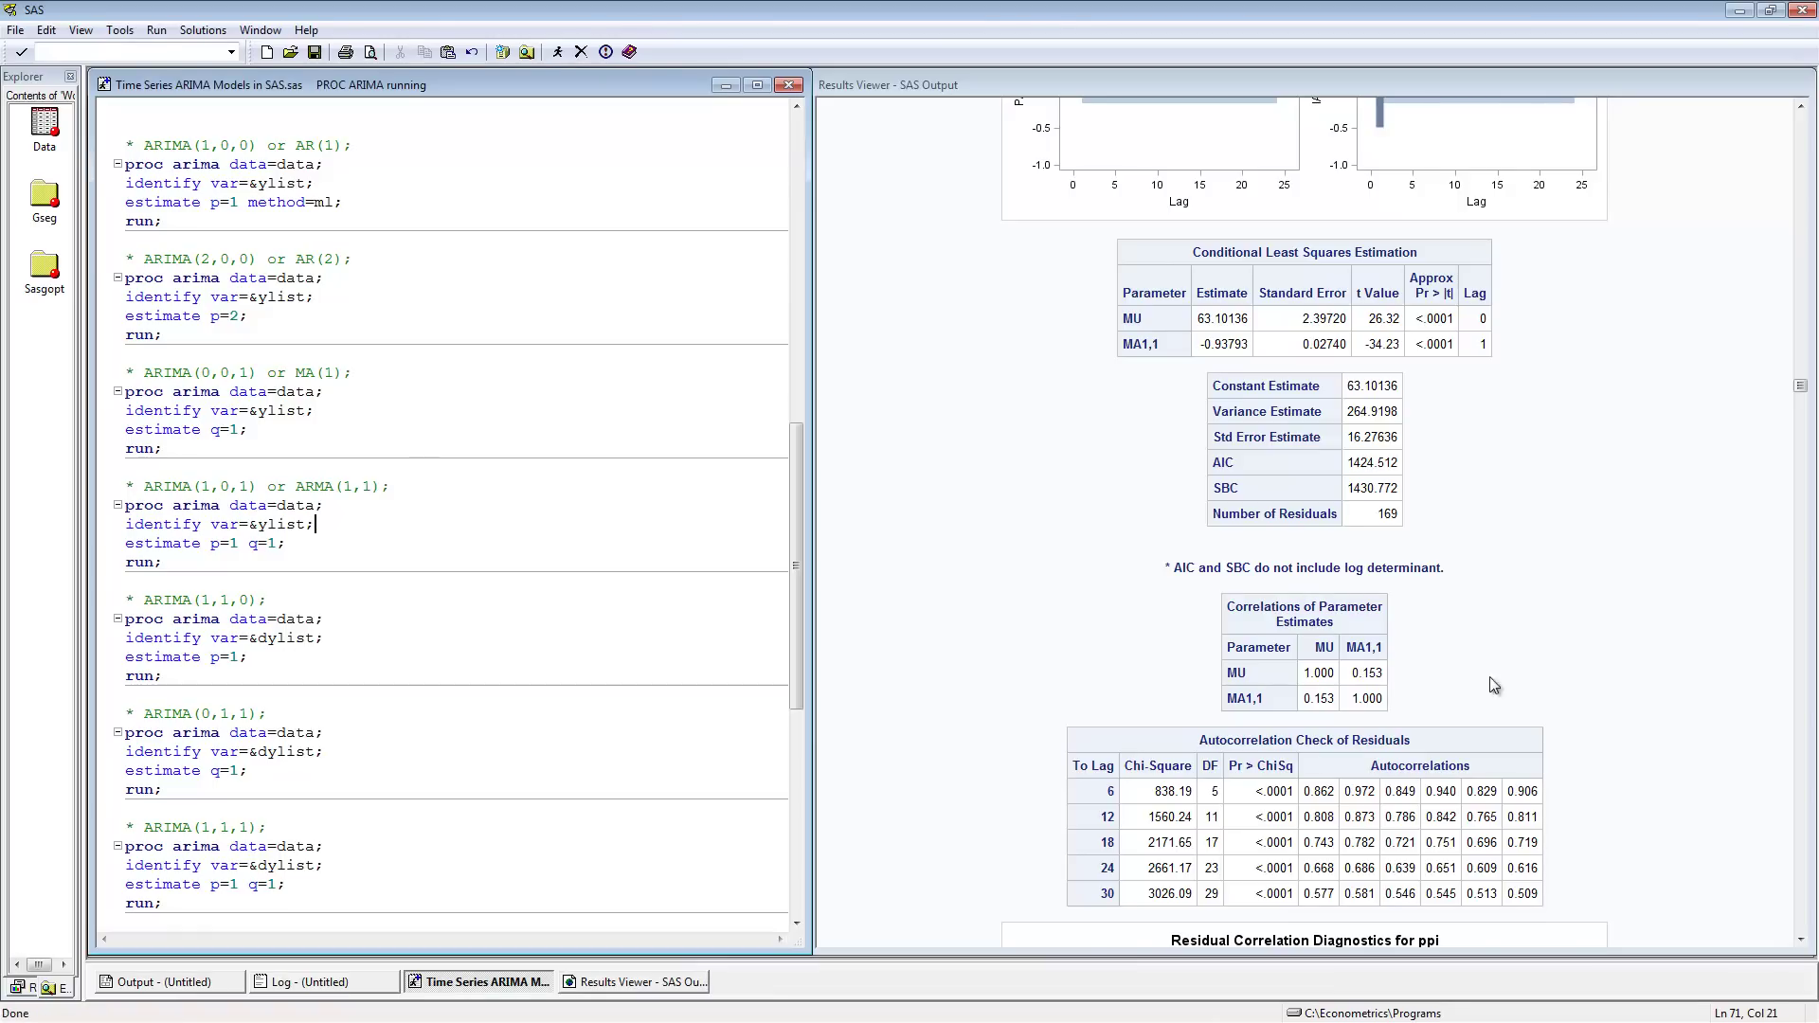
drag(1801, 940, 1803, 942)
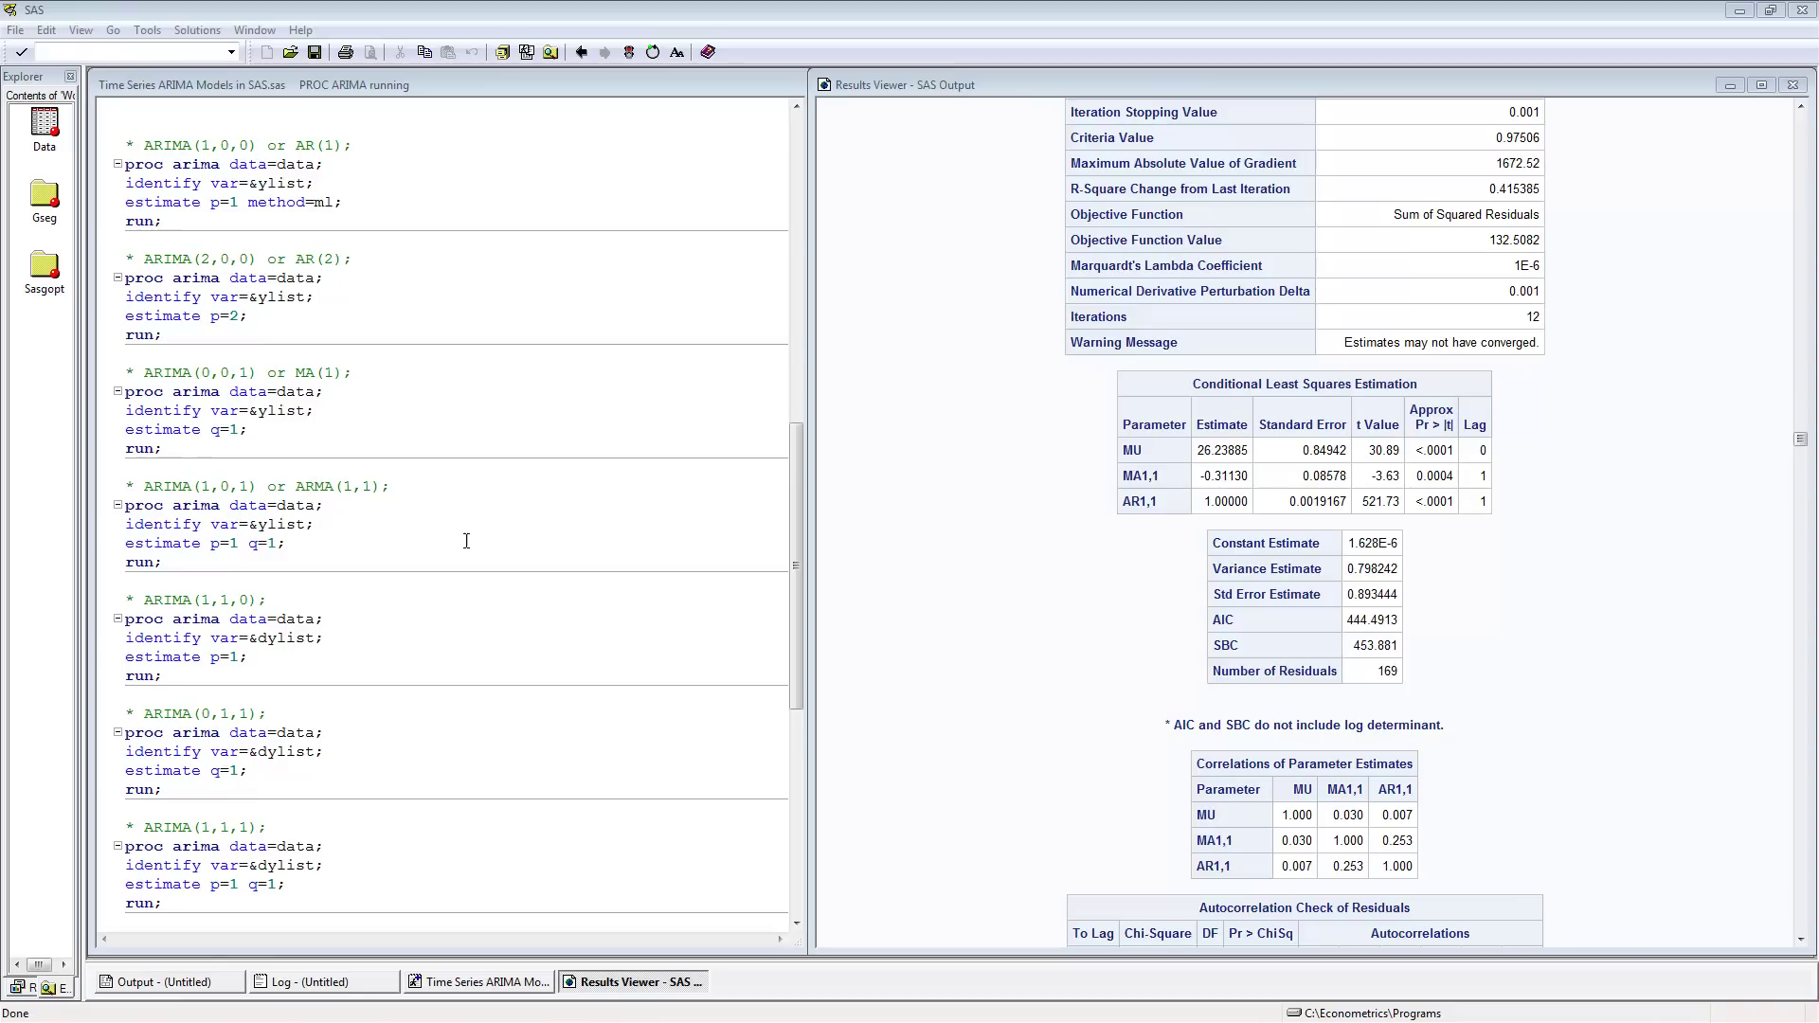
Step: Highlight the differencing order and &dylist in the ARIMA(1,1,0) code and examine that model's estimates for dppi
click(237, 600)
double_click(225, 600)
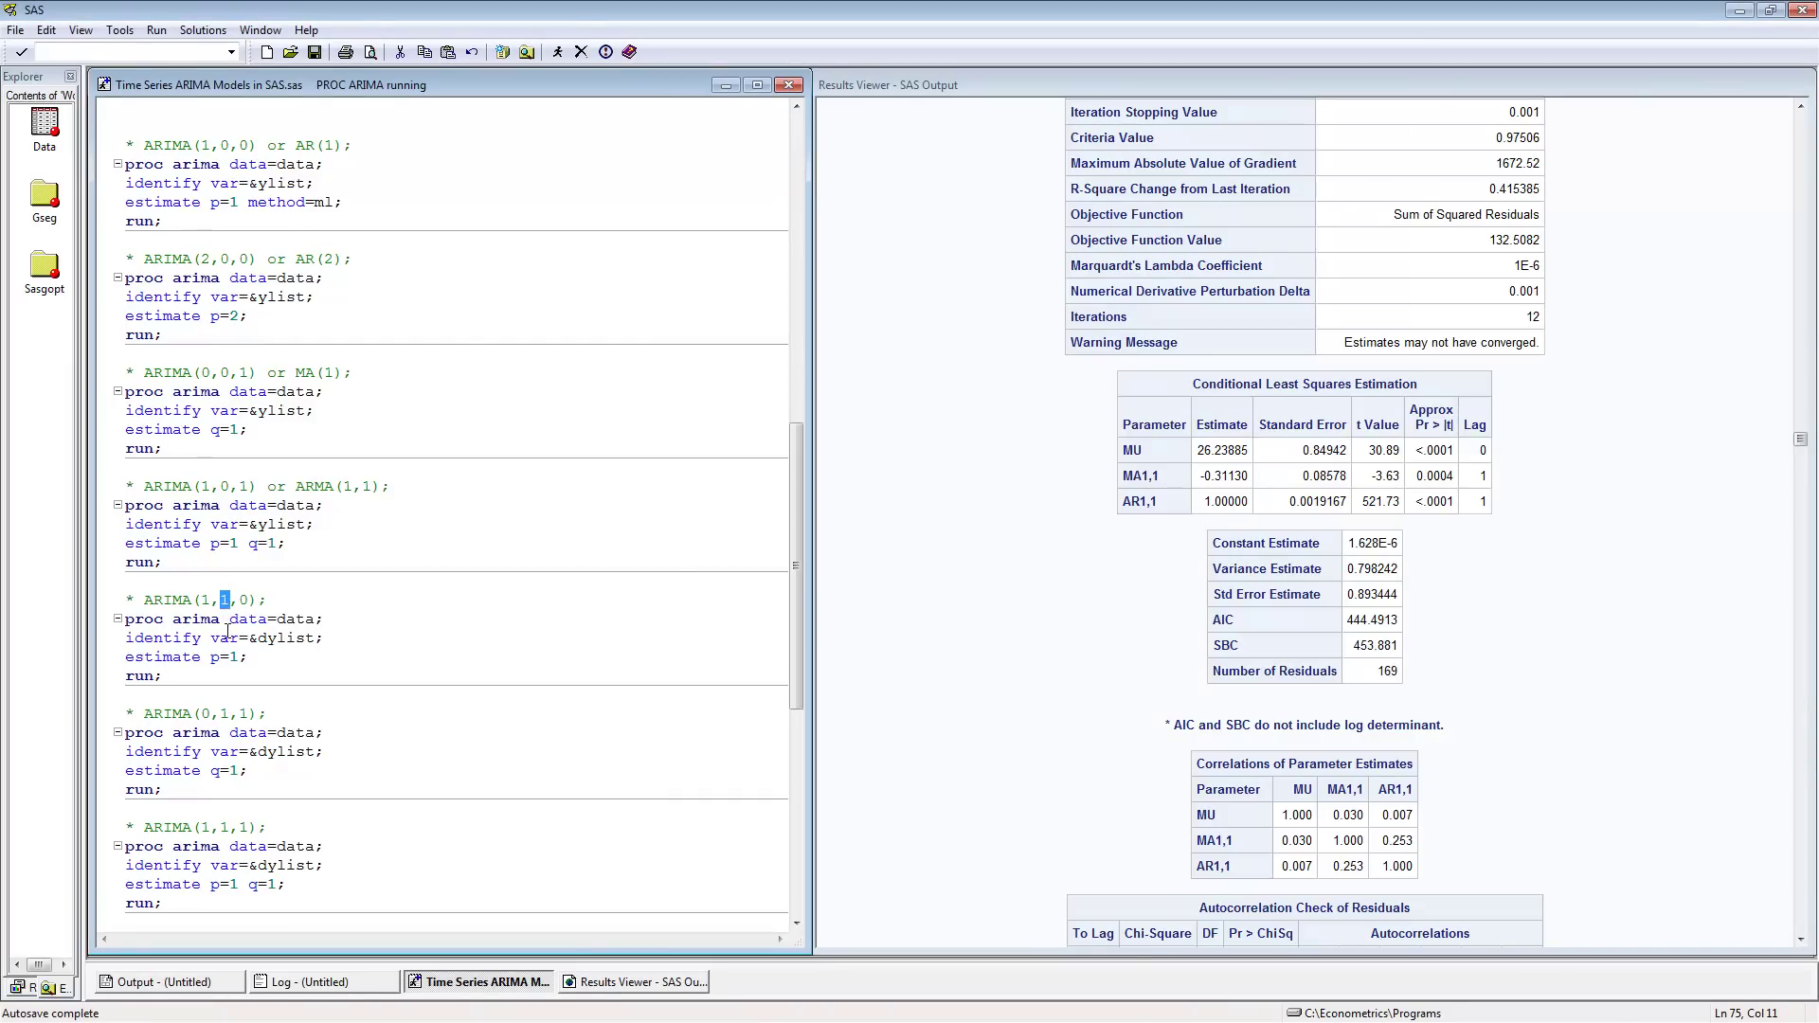
drag(249, 638, 316, 638)
click(260, 525)
click(1803, 945)
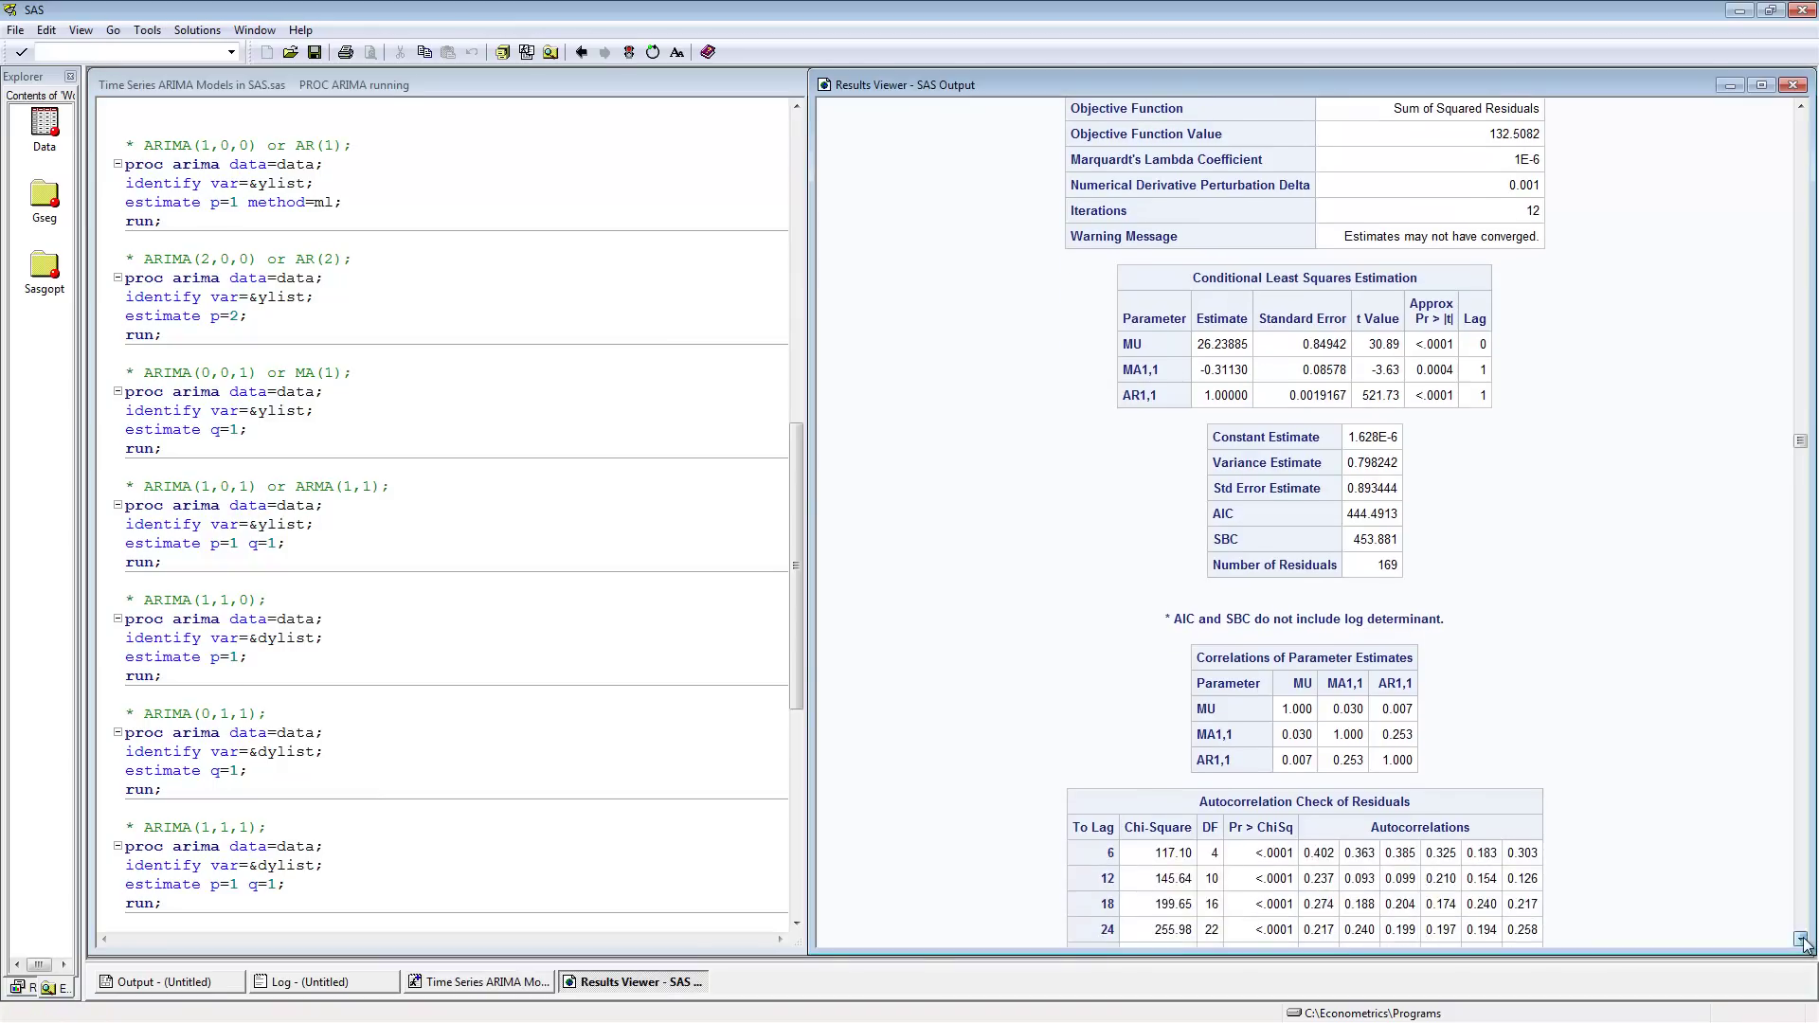
drag(1803, 945, 1804, 942)
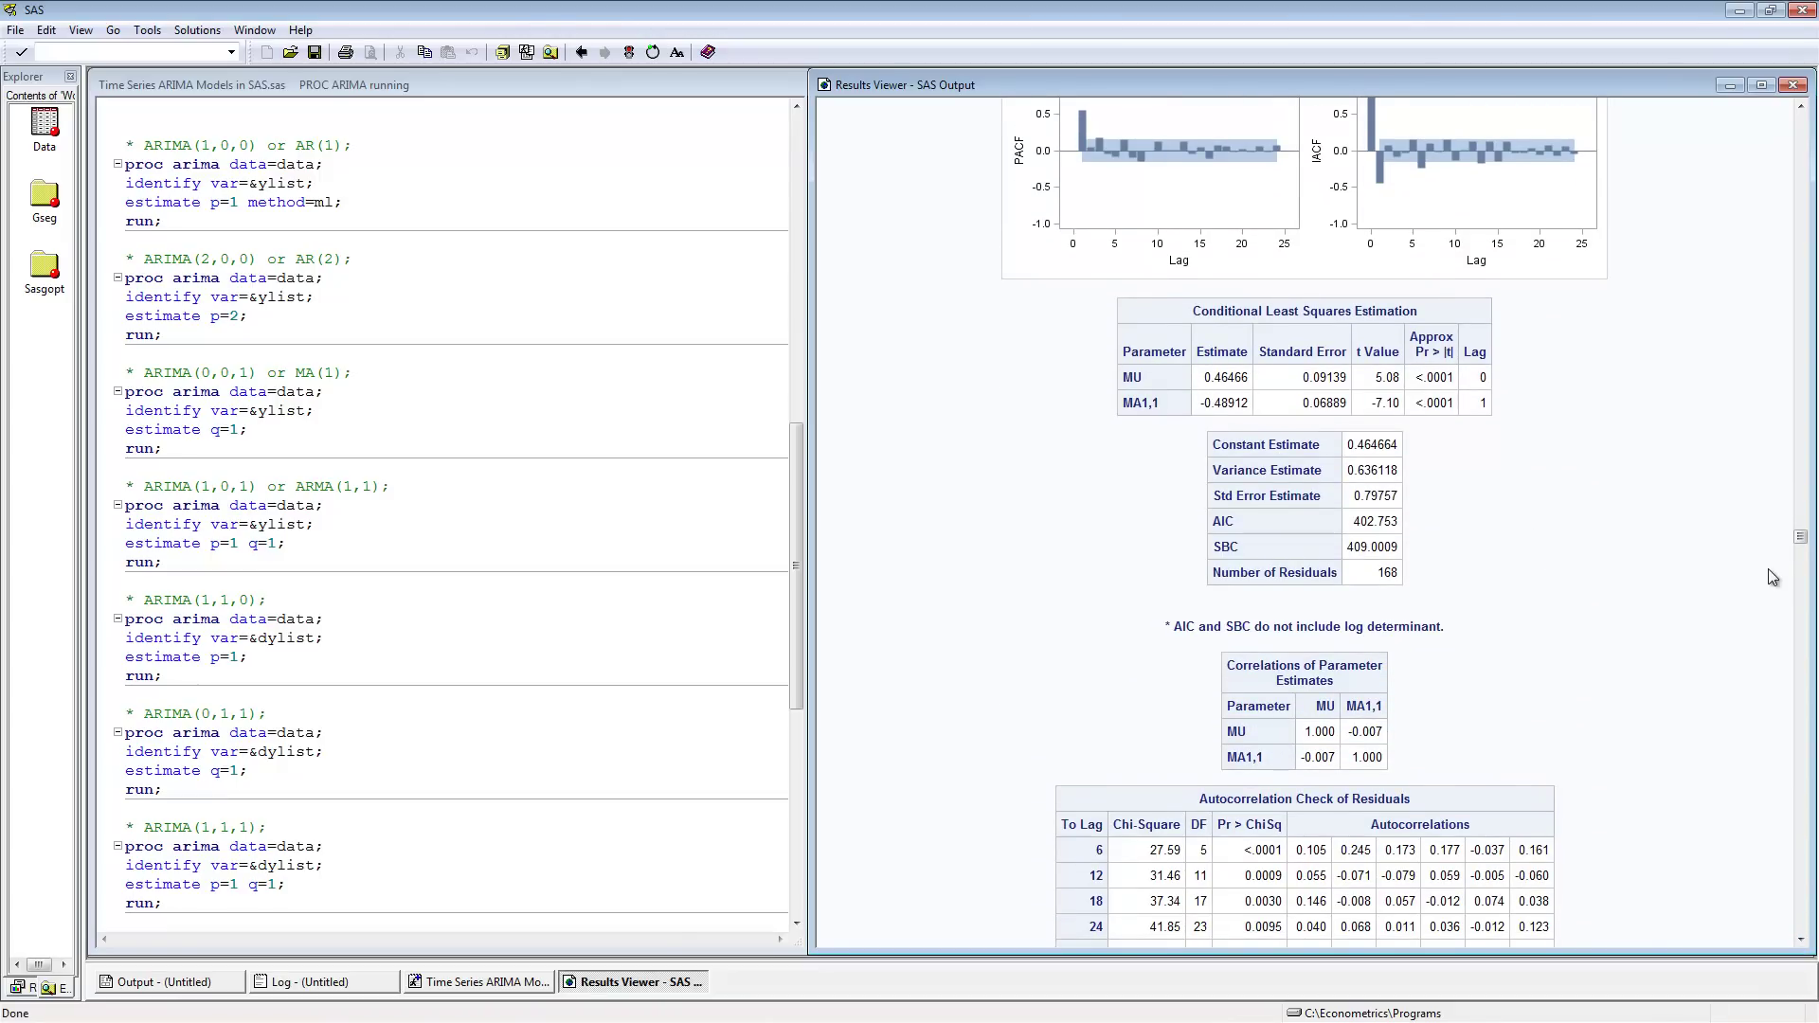
drag(1800, 547, 1795, 501)
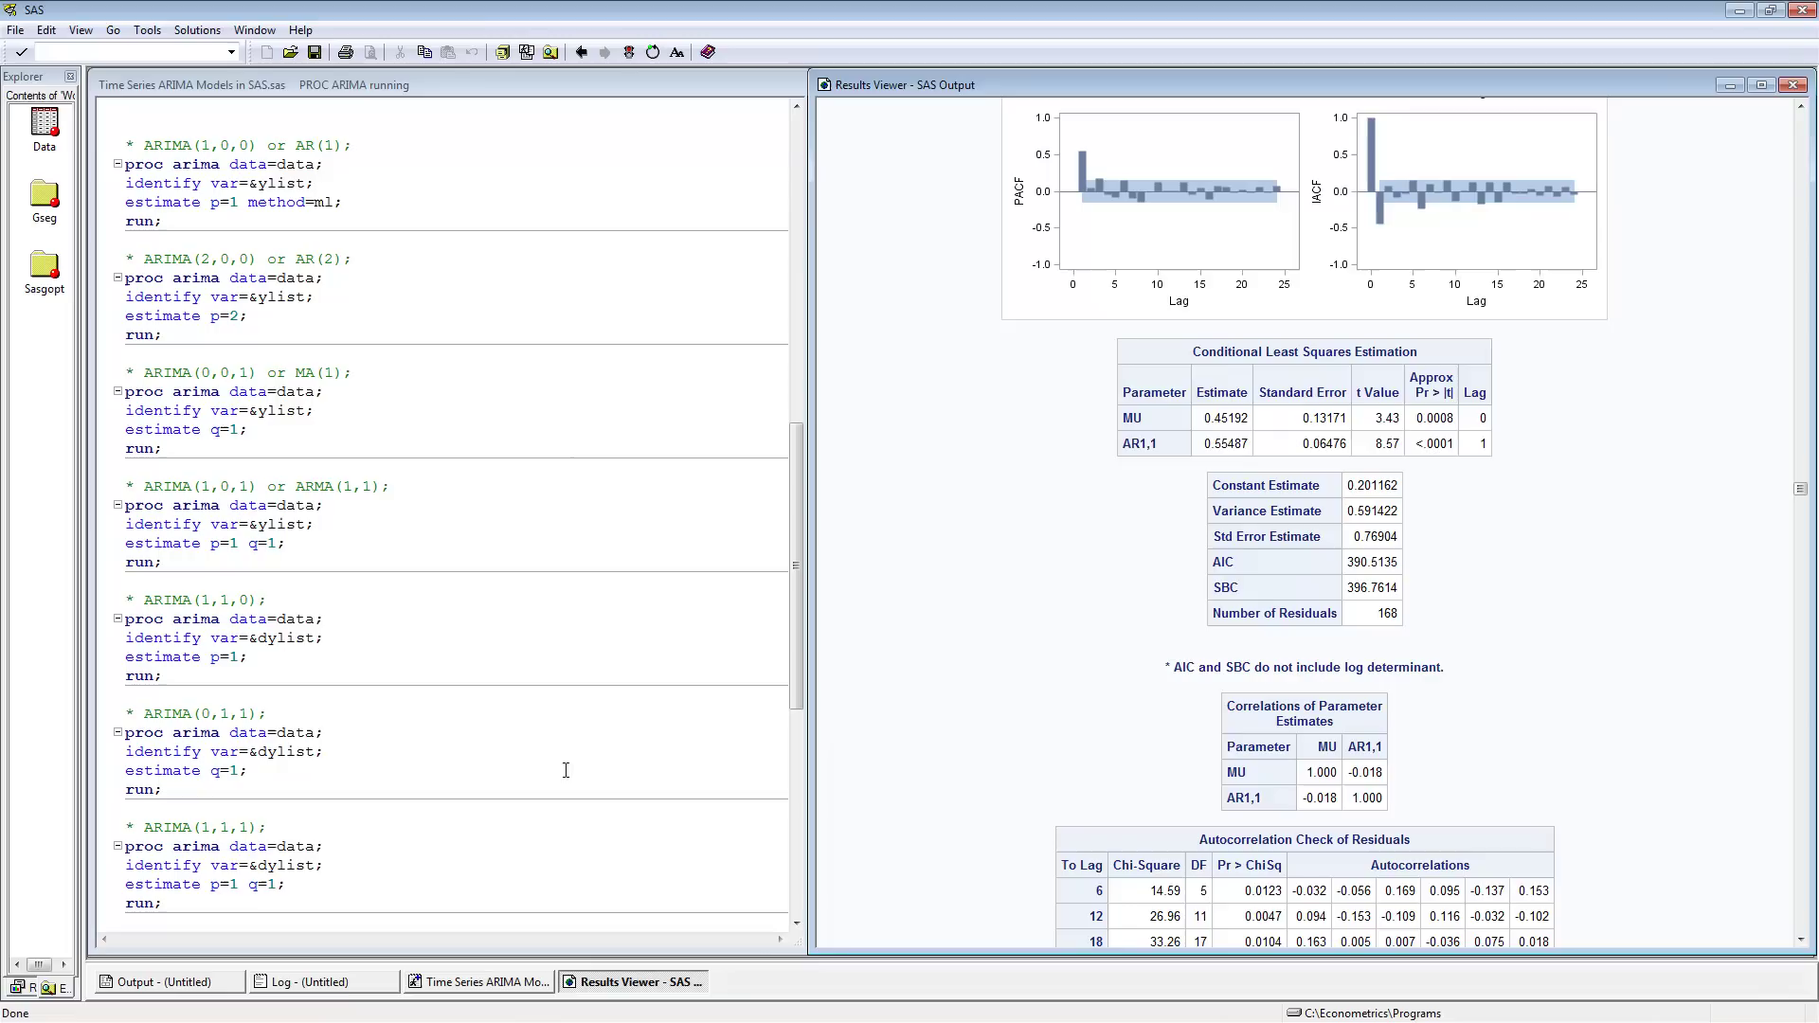
Step: Examine the ARIMA(1,1,1) estimates for dppi and highlight the t value of the MA1,1 parameter
scroll(1806, 782, down, 10)
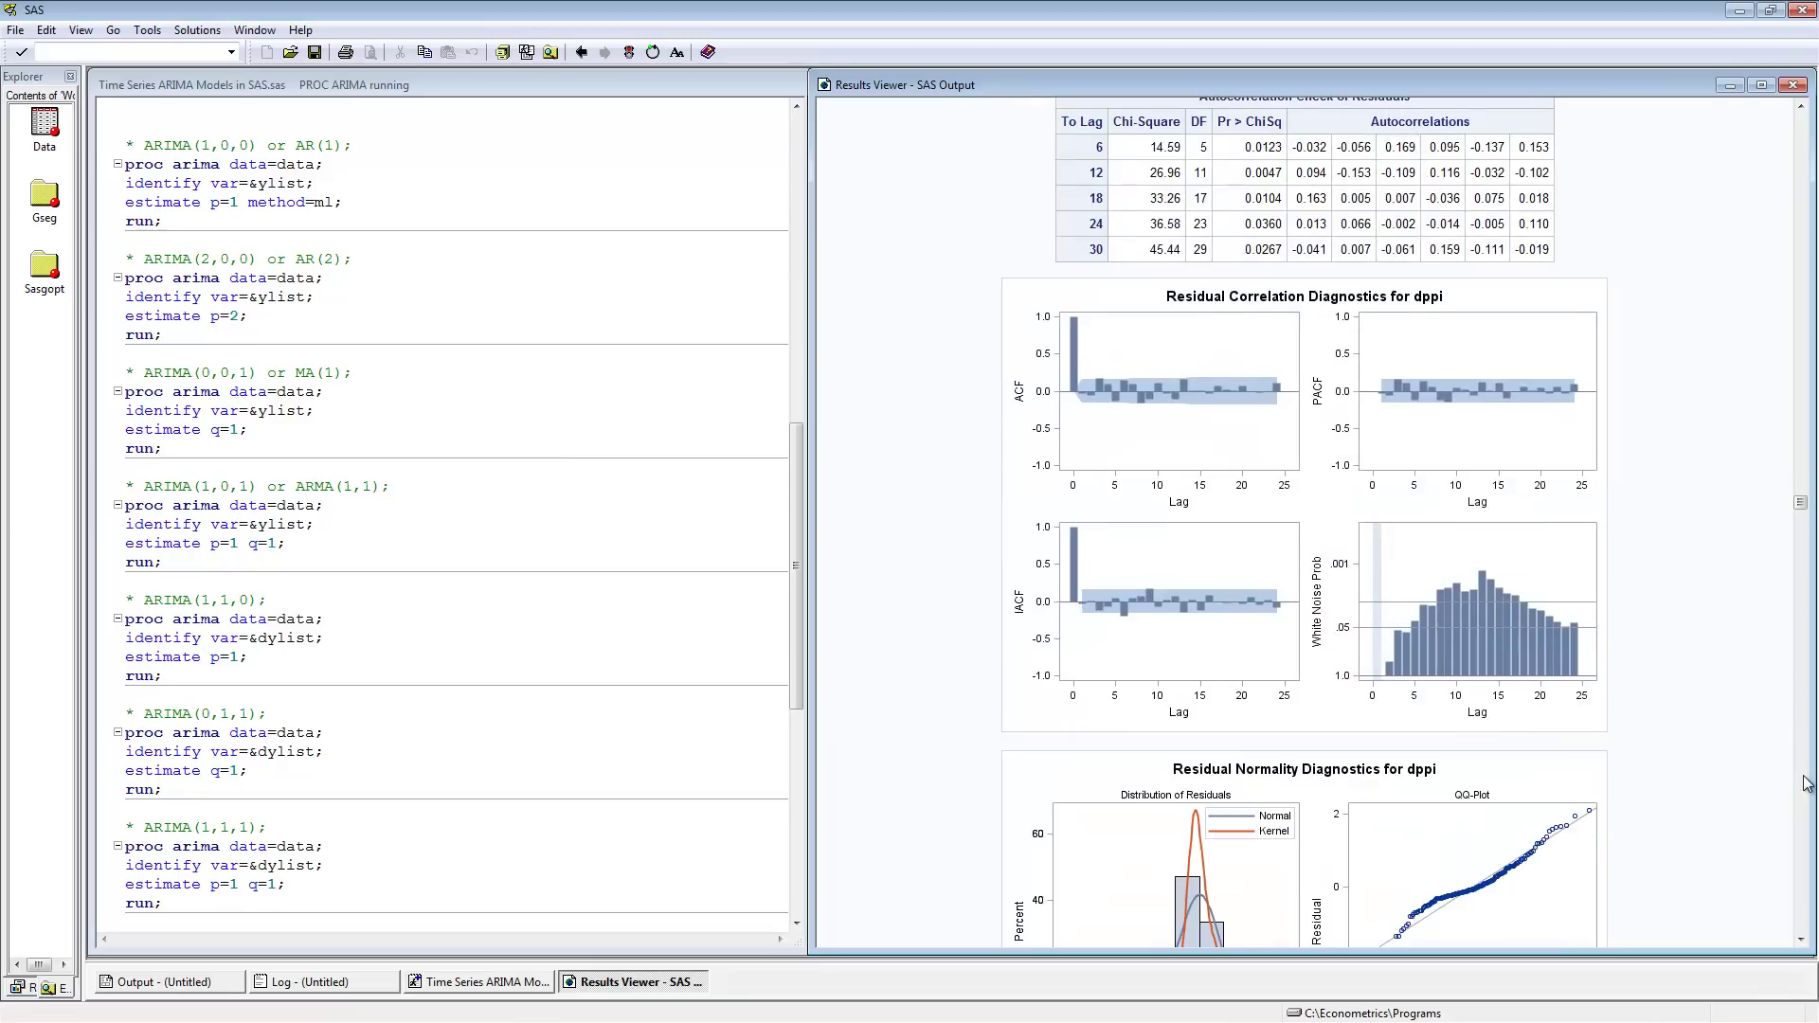
scroll(1807, 782, down, 8)
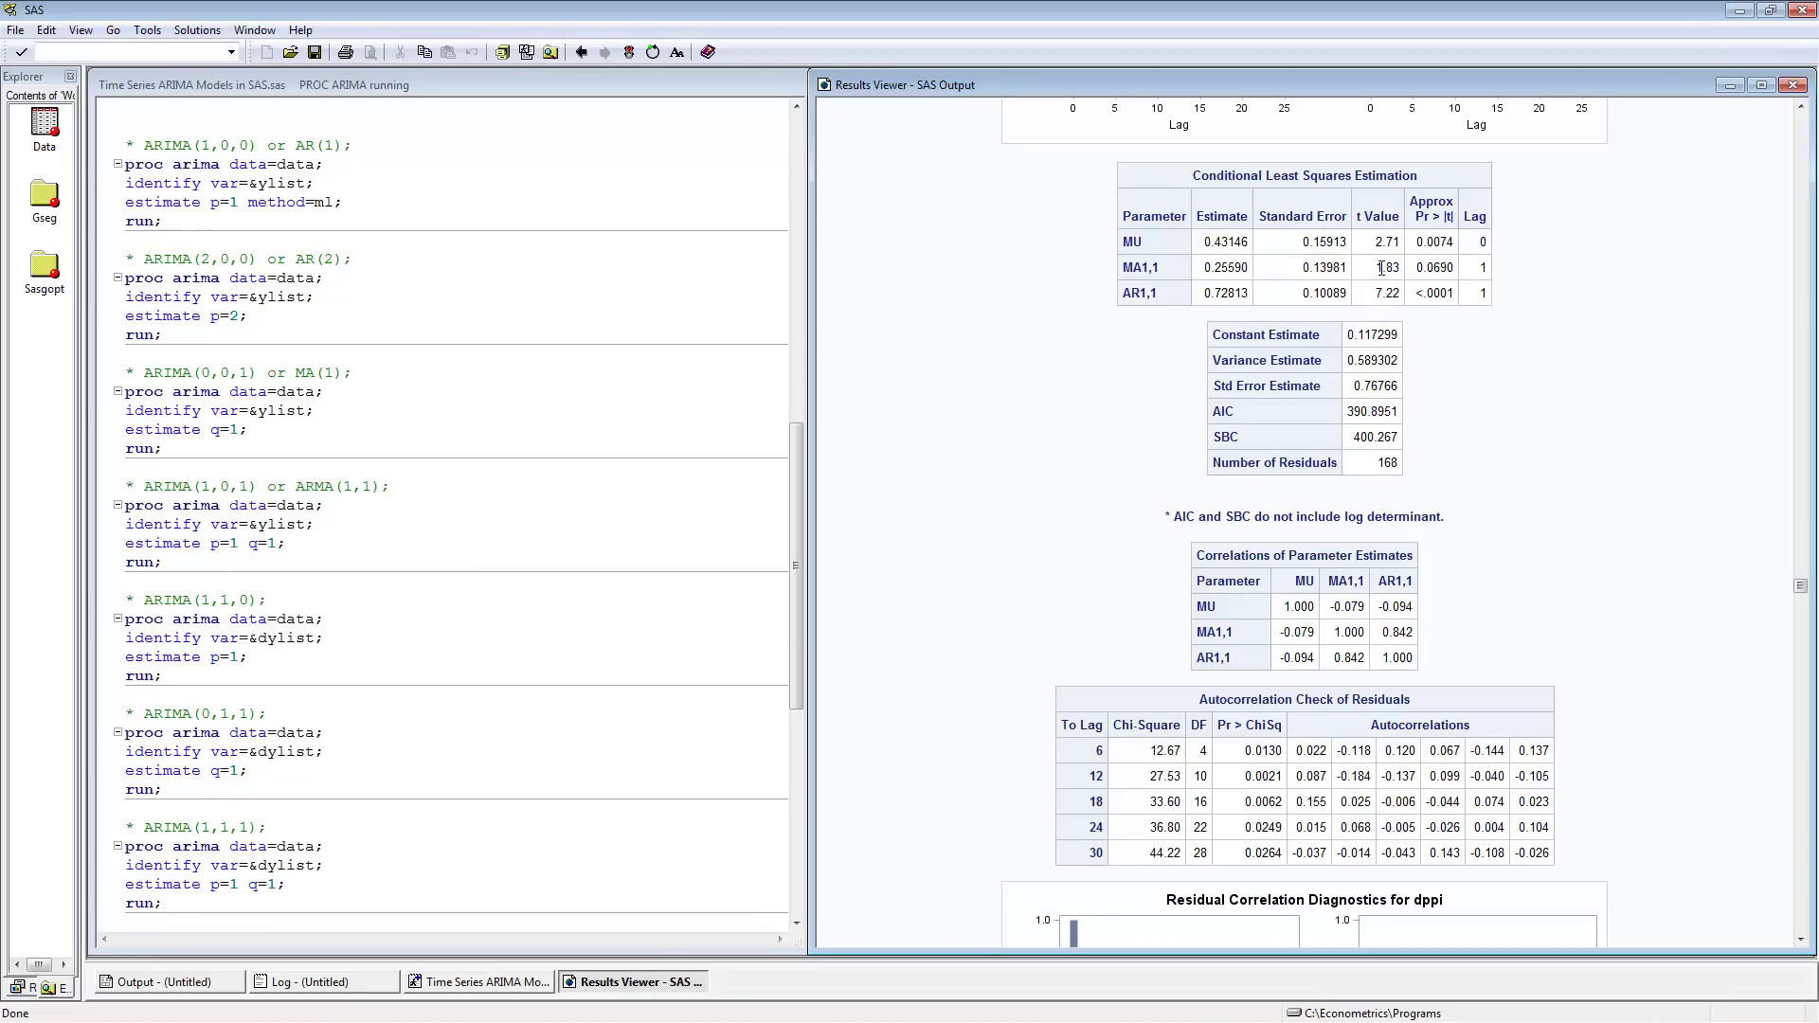
drag(1376, 267, 1401, 267)
Step: Bring the ARIMA(1,1,3) code into view and examine that model's conditional least squares estimates
click(798, 929)
scroll(798, 928, down, 6)
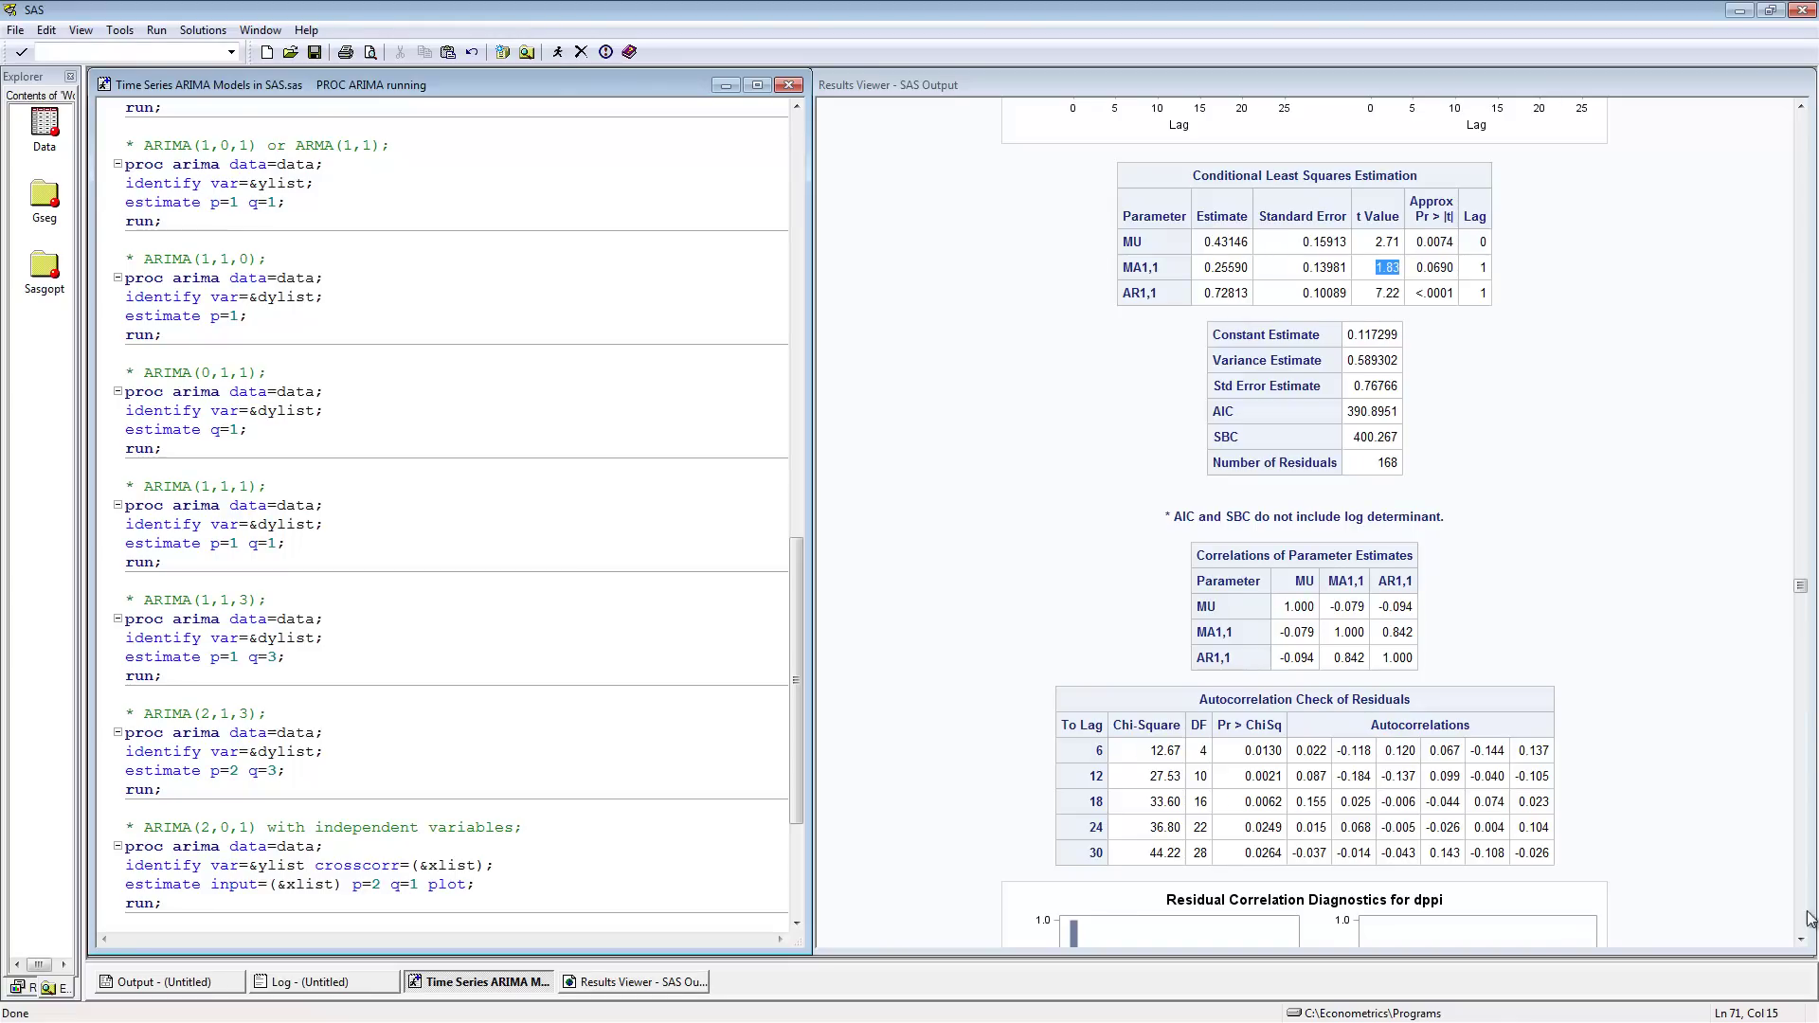
click(1800, 939)
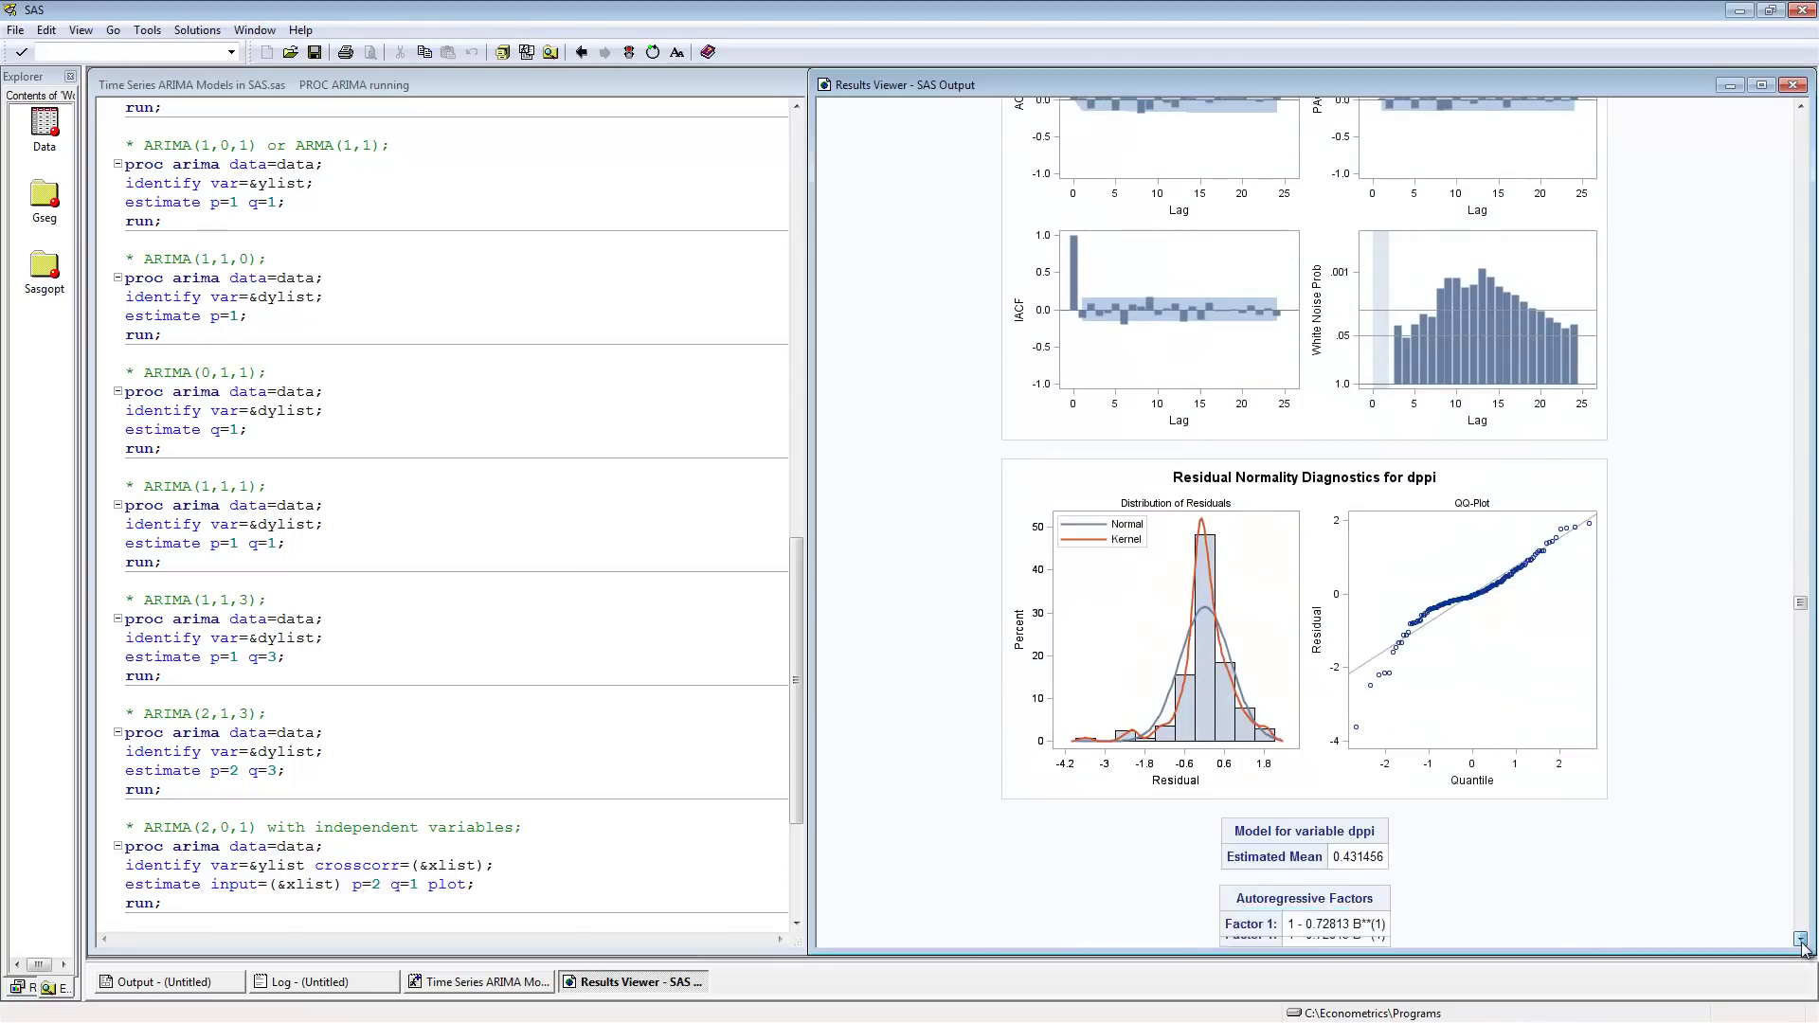
drag(1802, 944, 1802, 945)
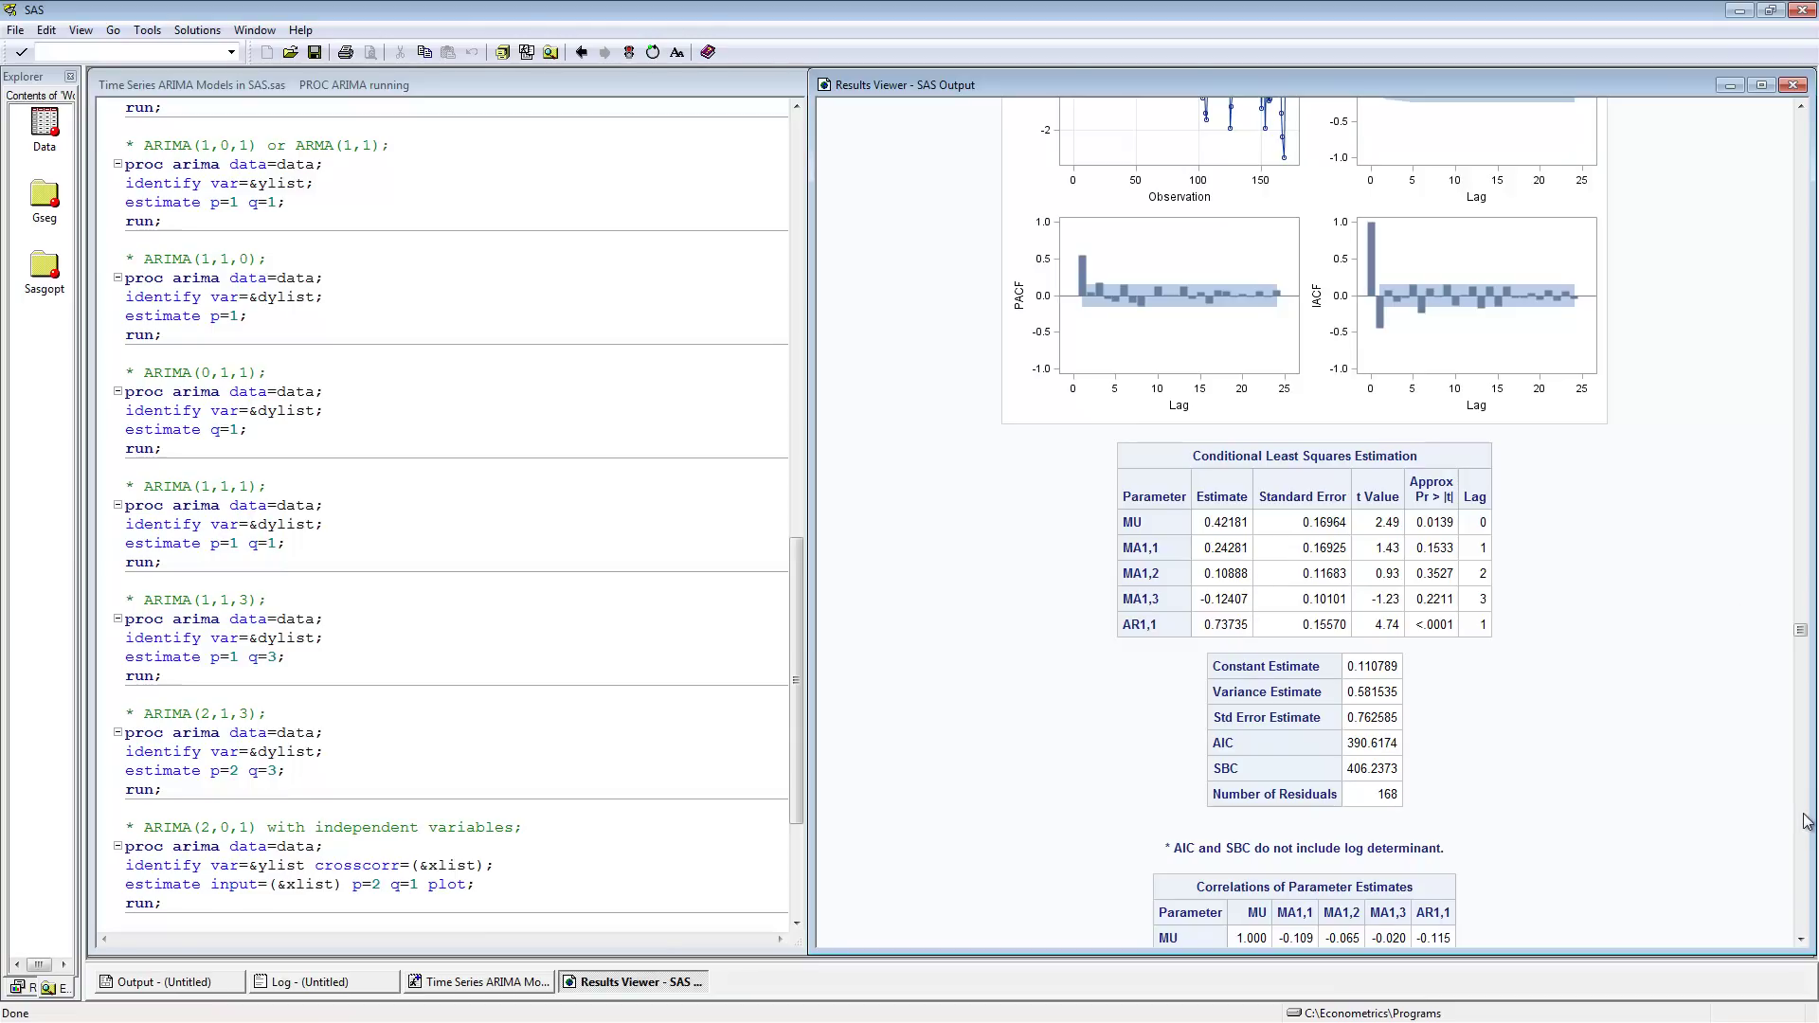
Step: Examine the ARIMA(2,1,3) estimates for dppi, and the ARIMA(2,0,1) code and estimates for ppi with independent variables cpi and gdp
scroll(1804, 819, down, 20)
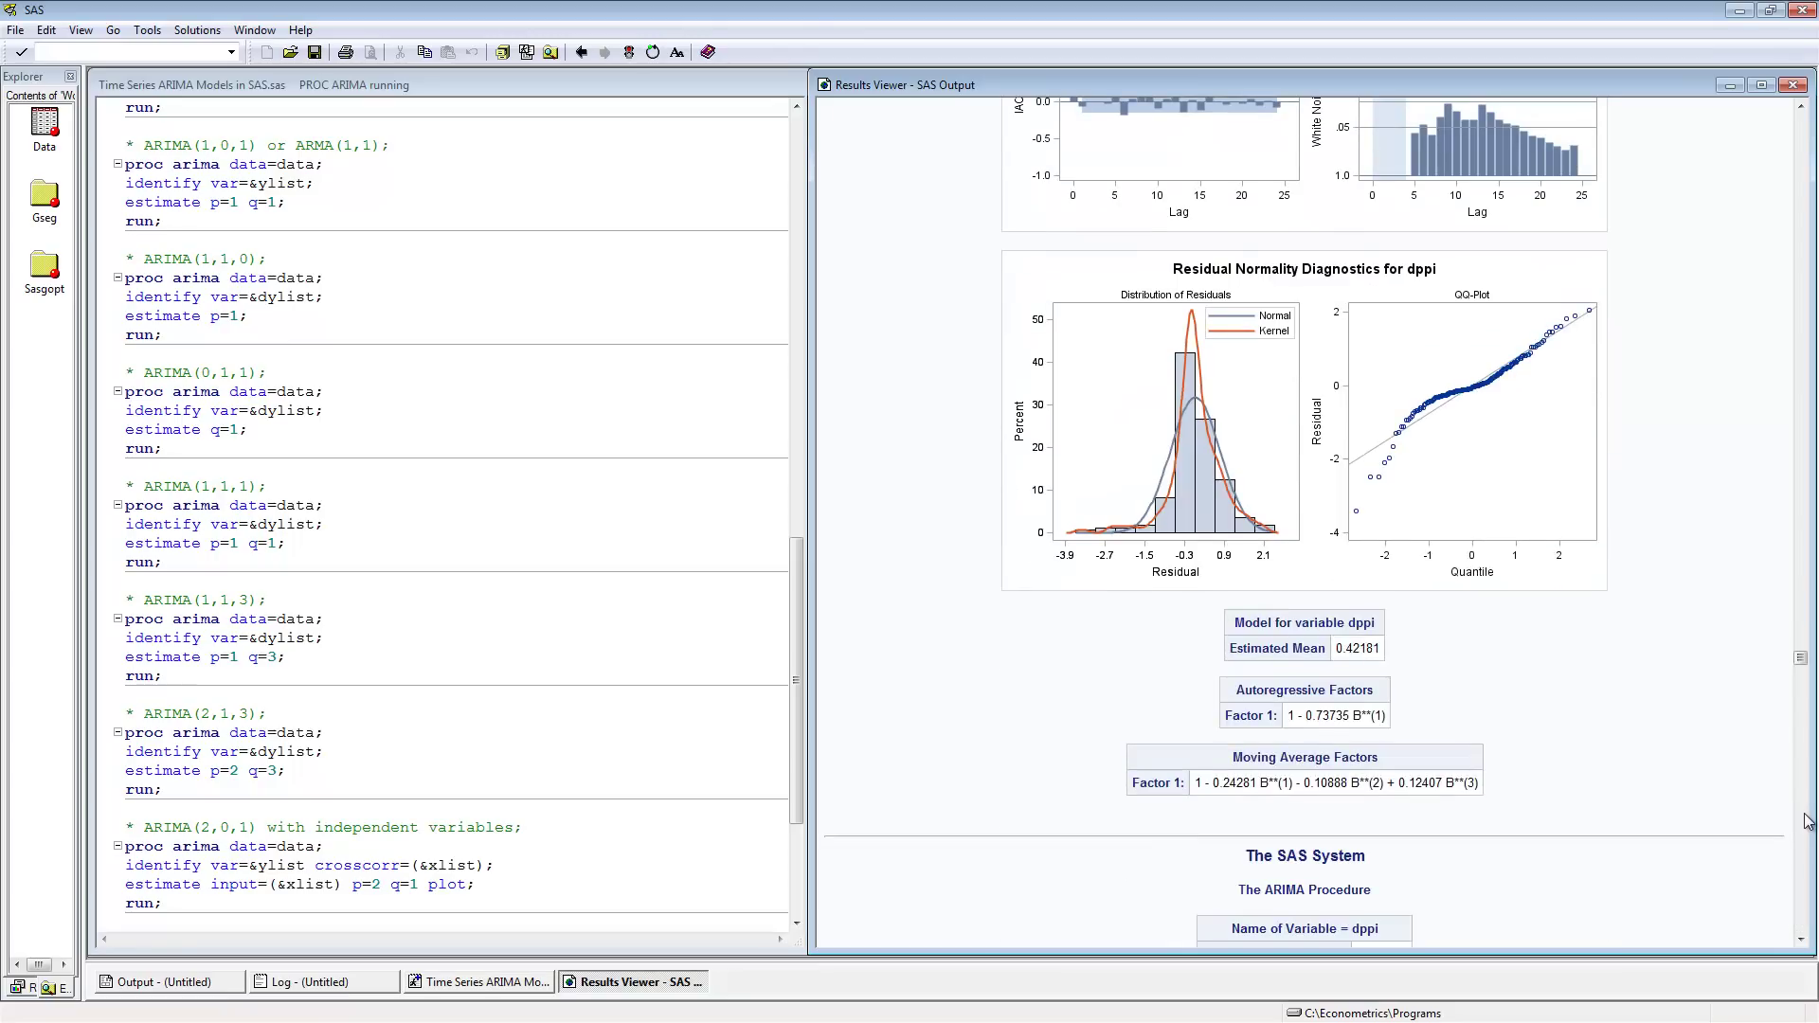
click(1804, 875)
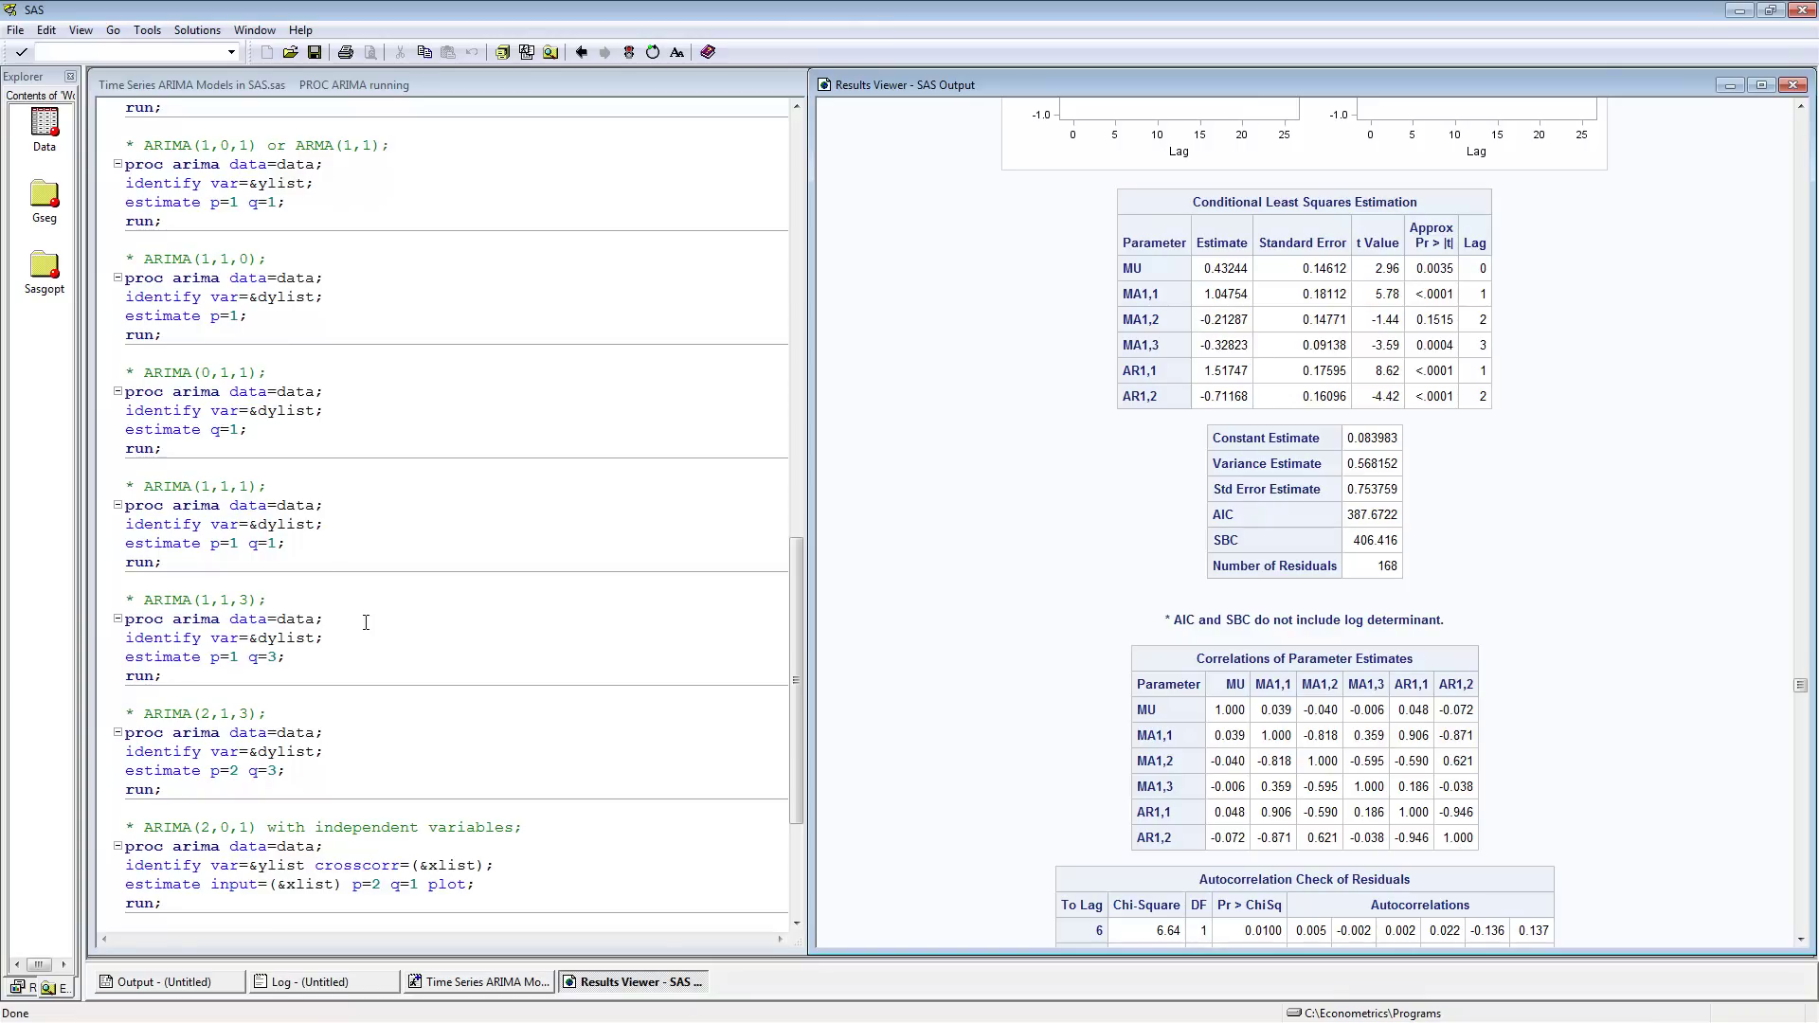
drag(799, 723, 809, 828)
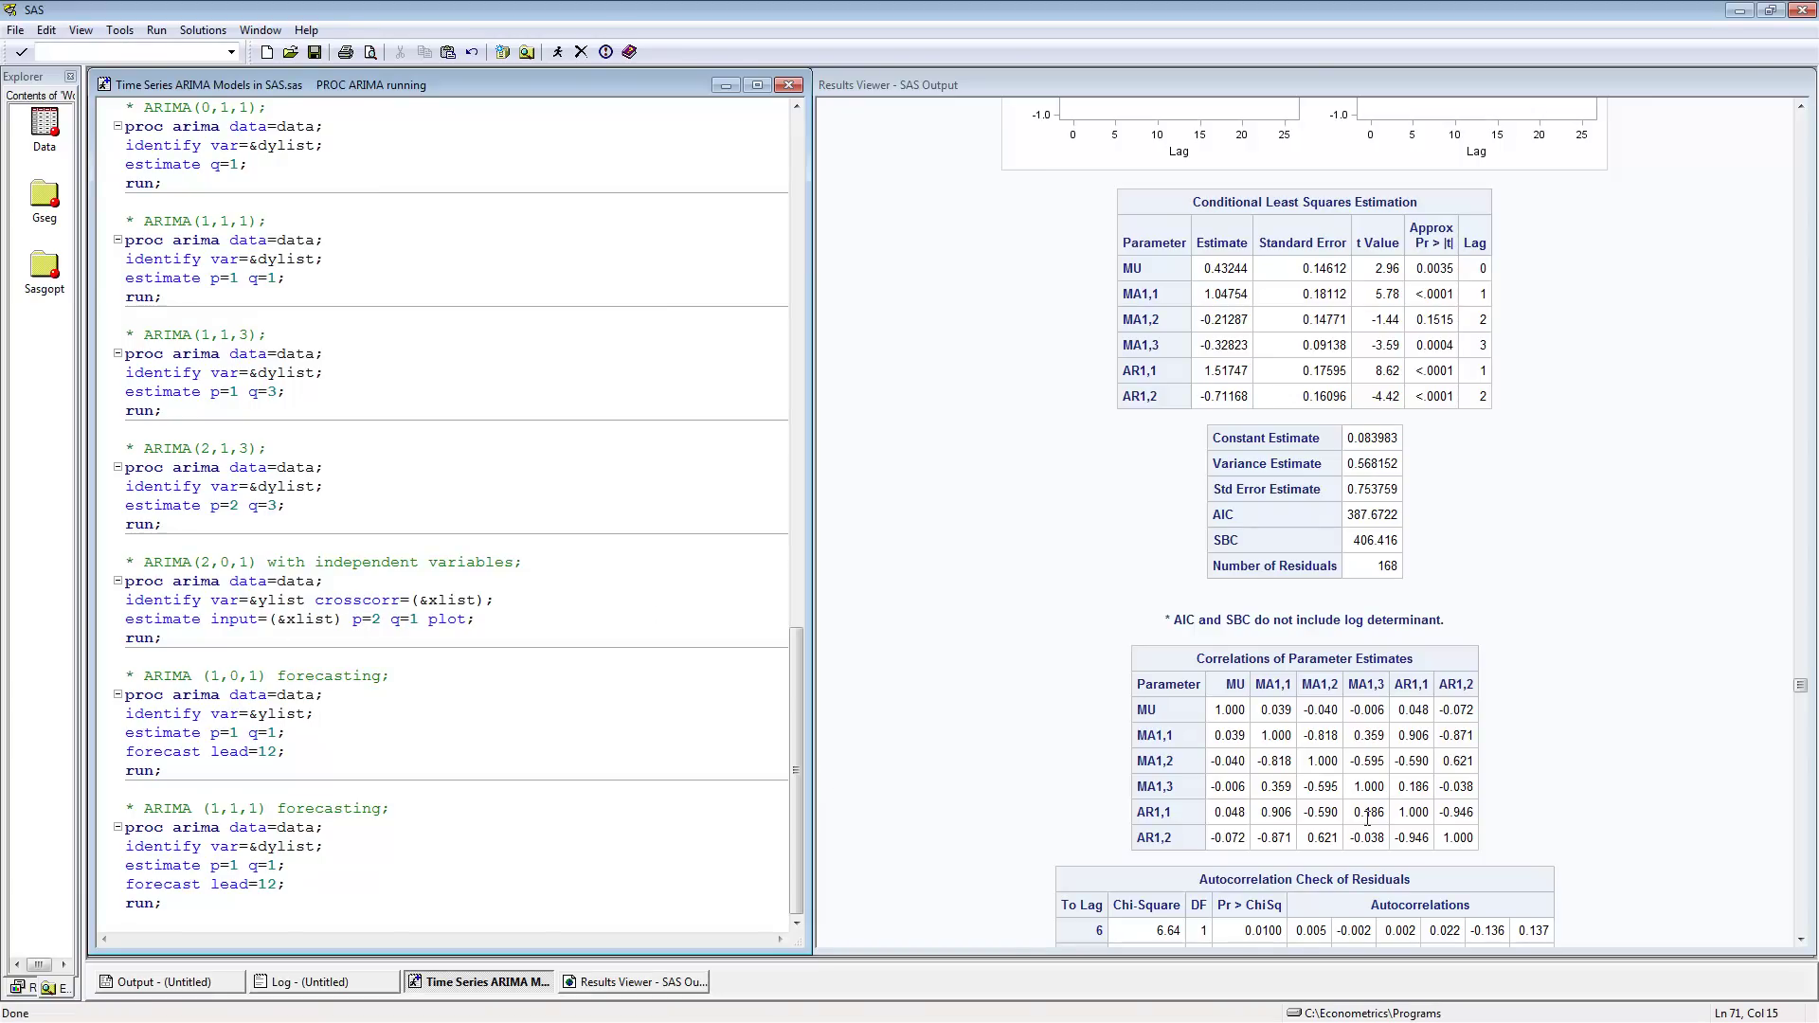
click(1801, 941)
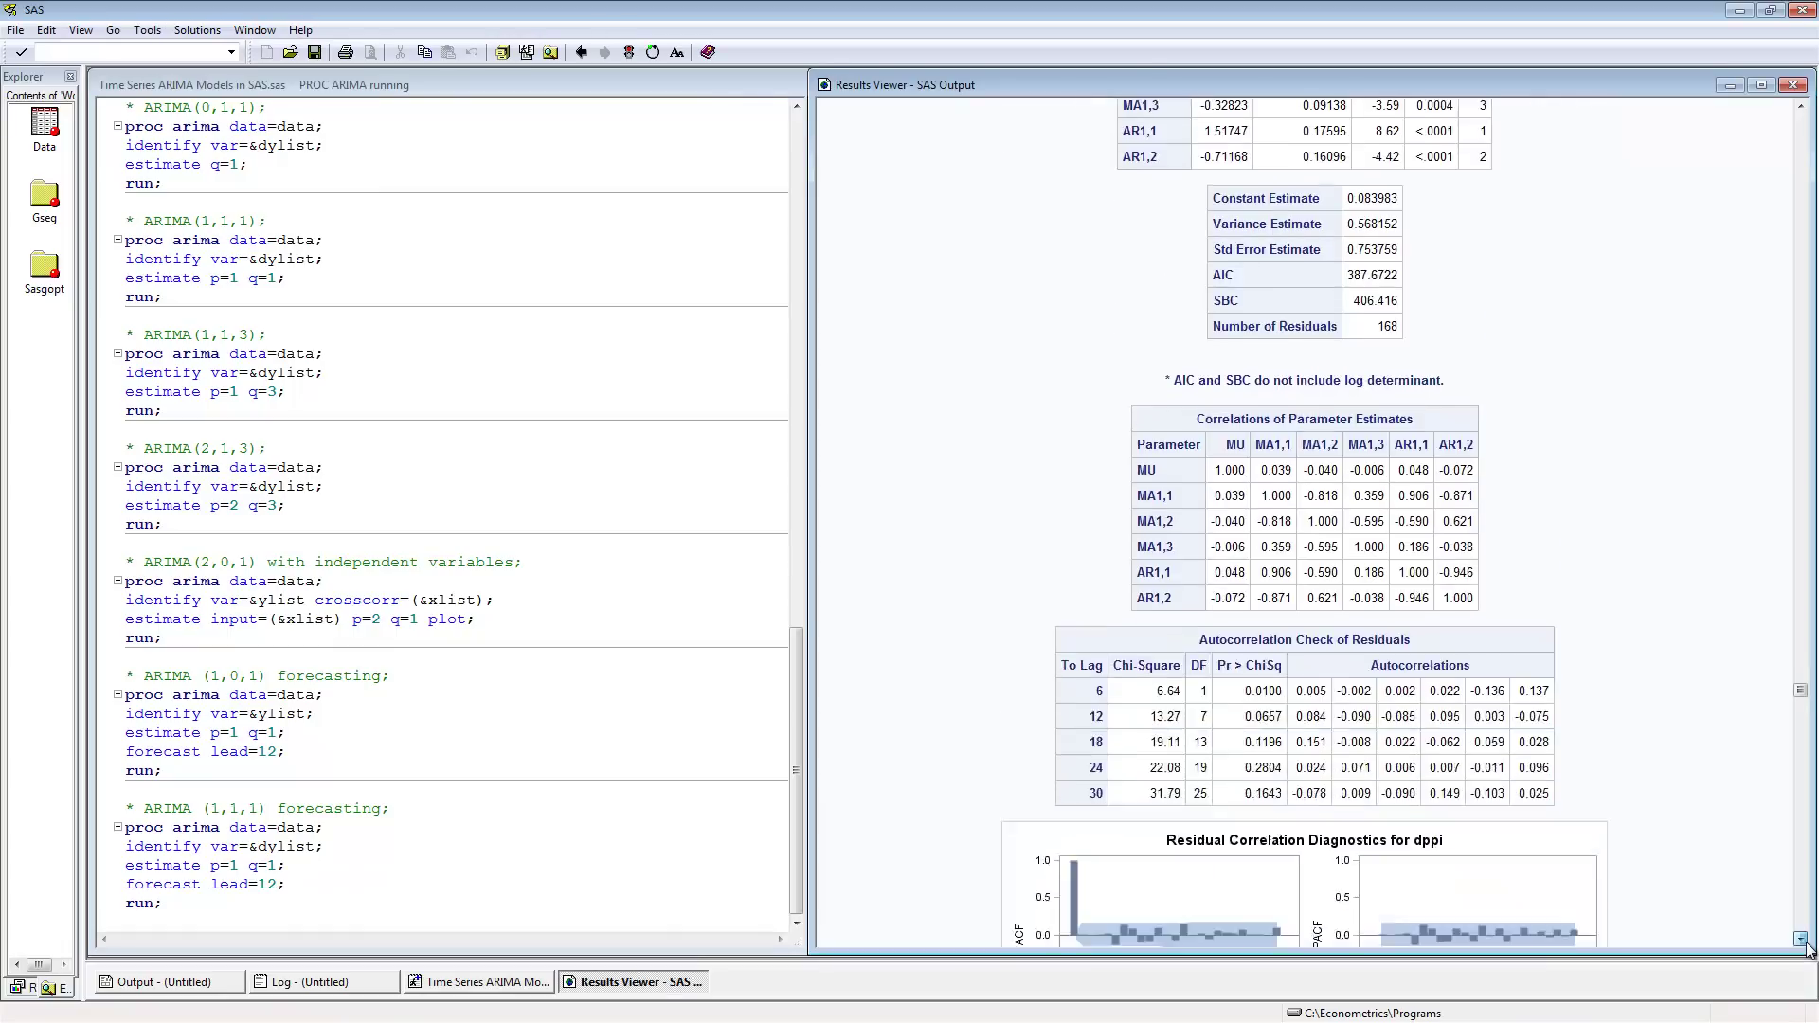
scroll(1808, 947, down, 15)
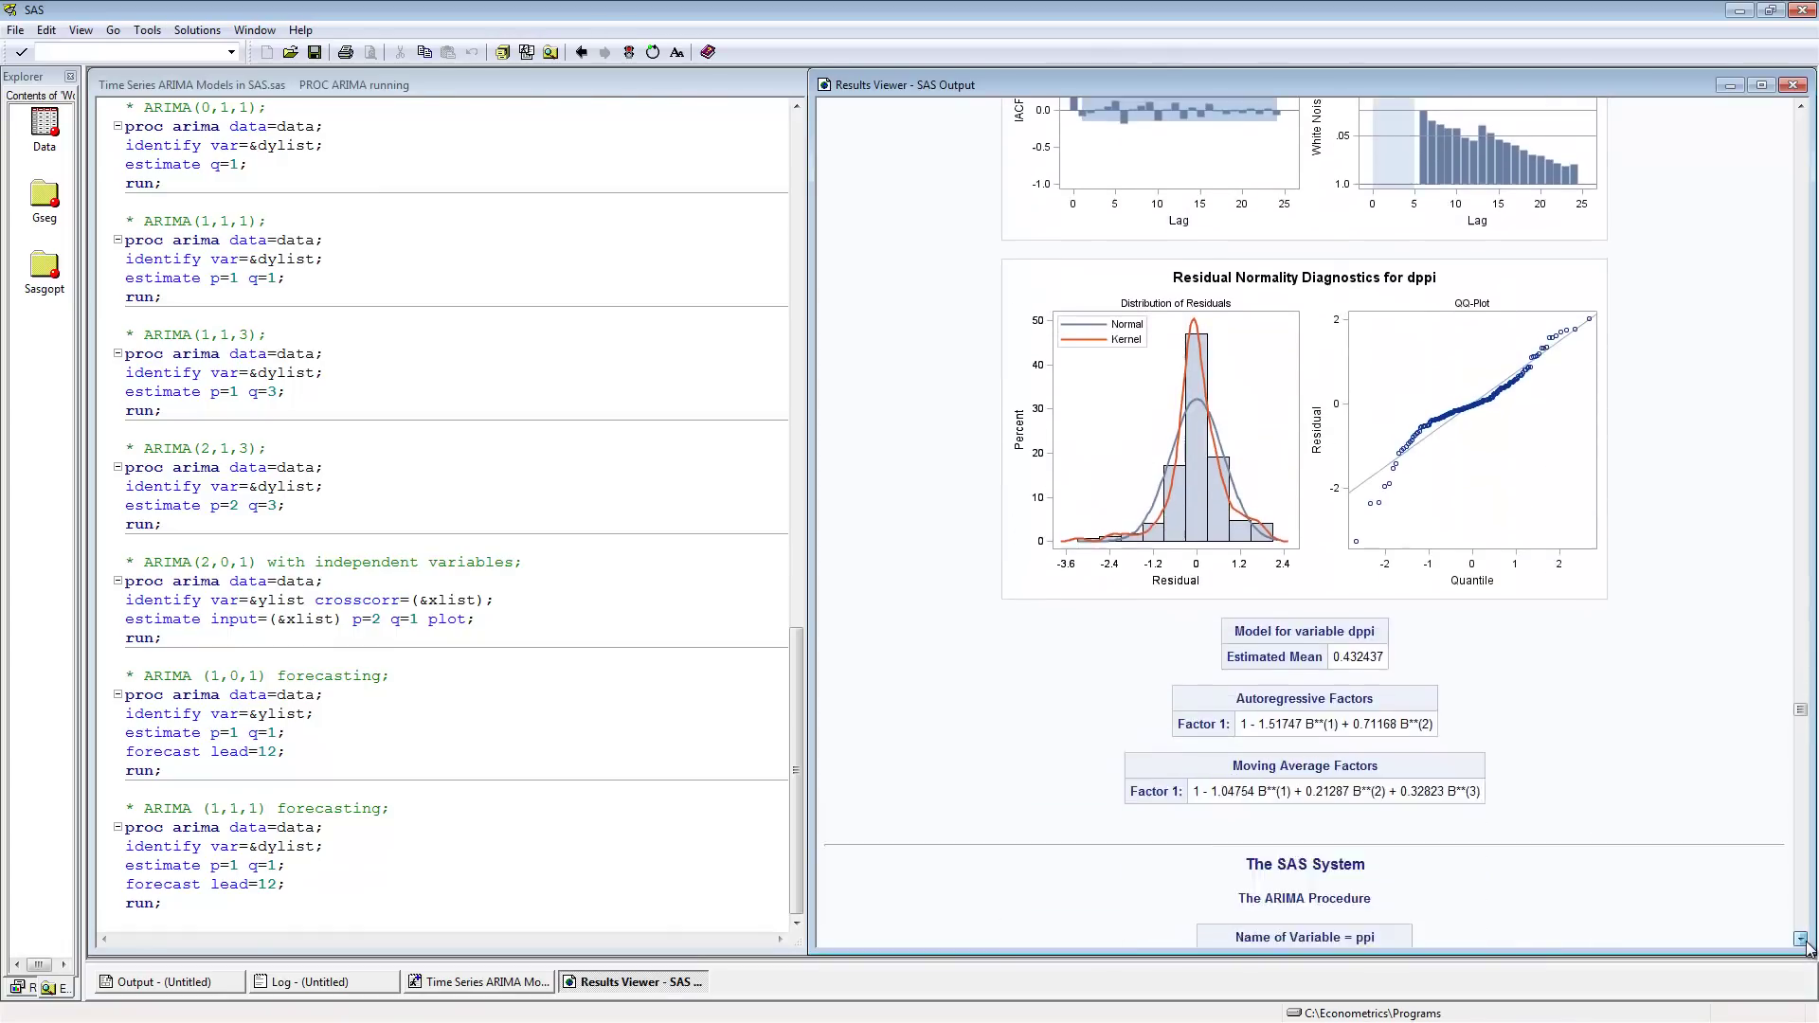
scroll(1808, 947, down, 15)
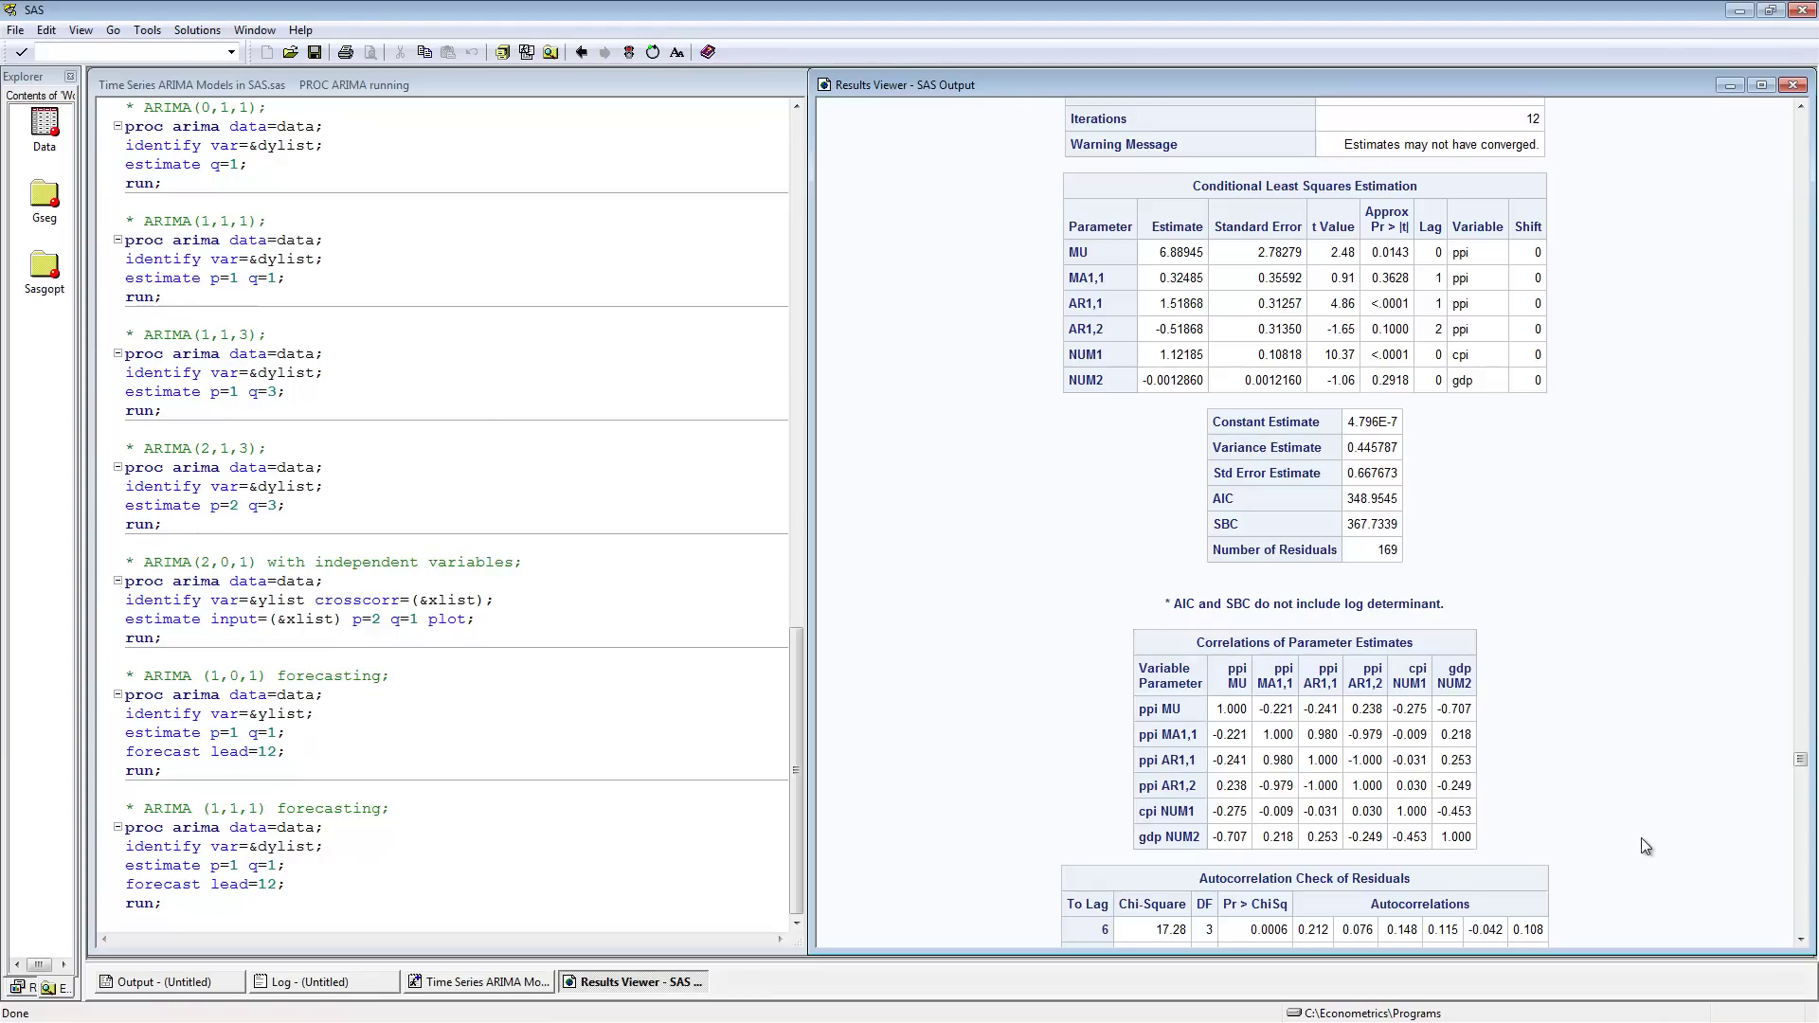
Step: Examine the ARIMA(1,0,1) forecast plot for ppi, and the ARIMA(1,1,1) forecast table and plot for dppi
click(1800, 939)
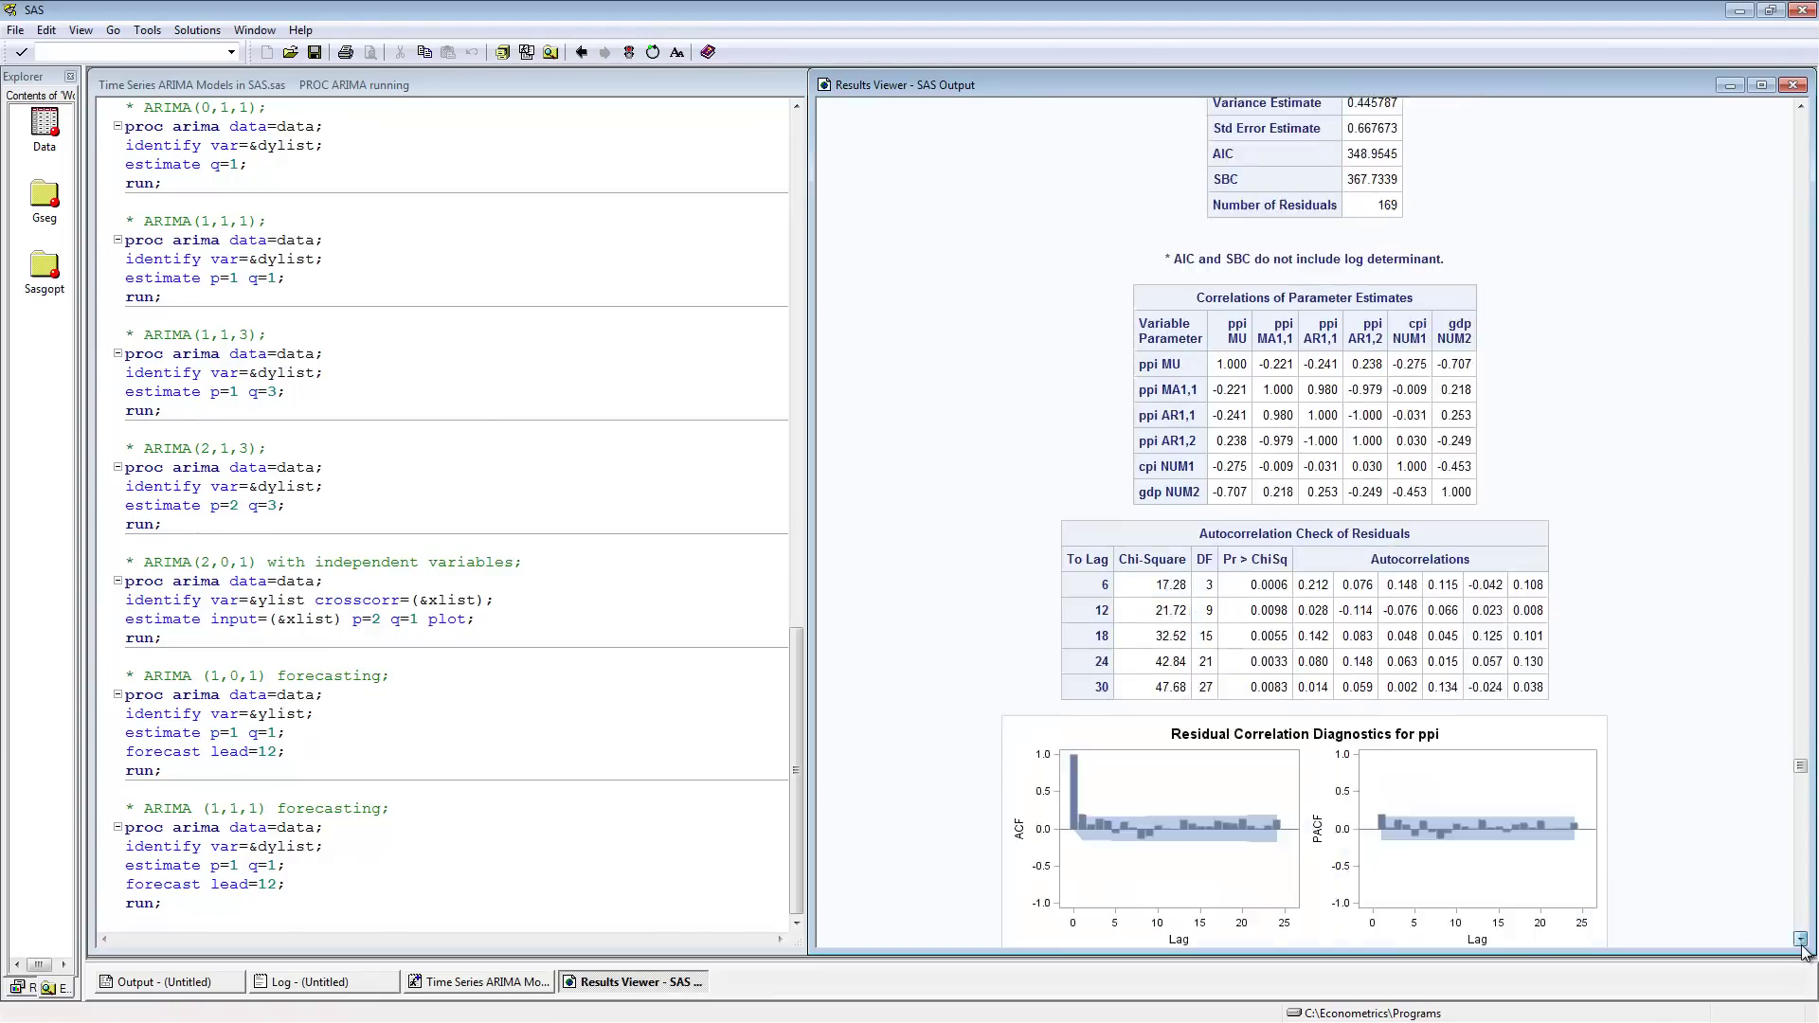
drag(1800, 939, 1800, 939)
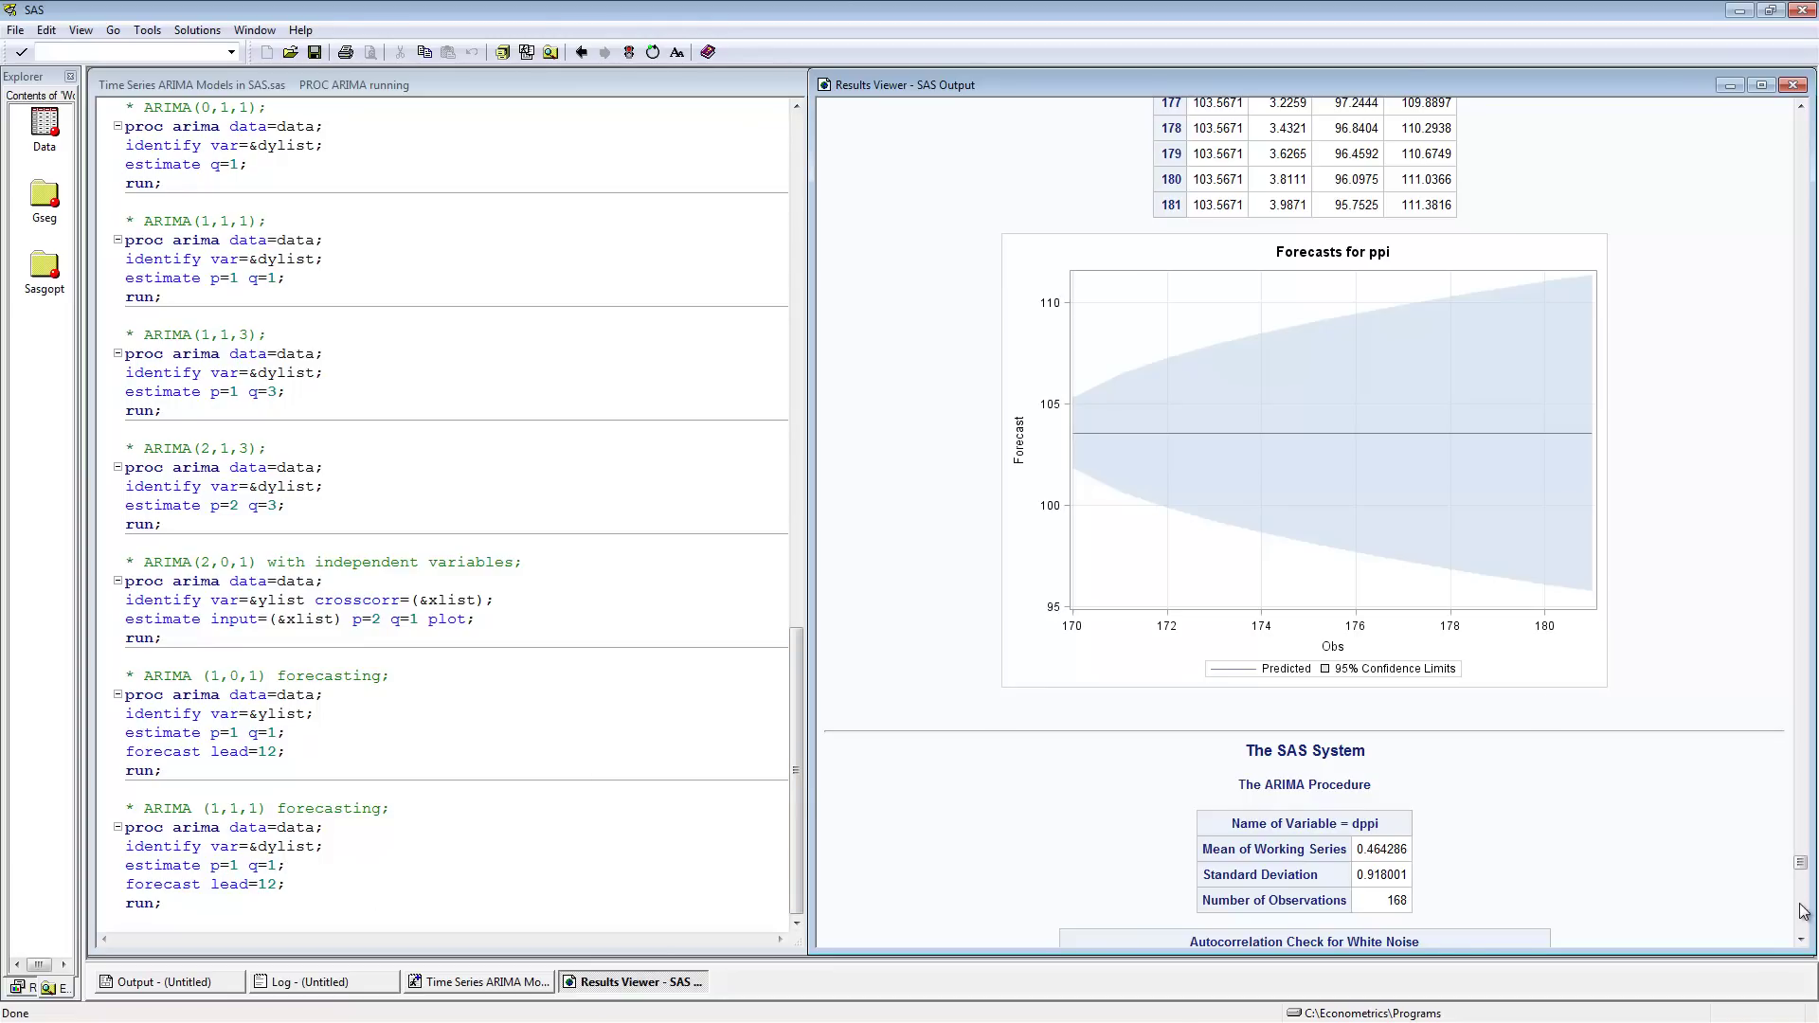
scroll(1803, 912, down, 15)
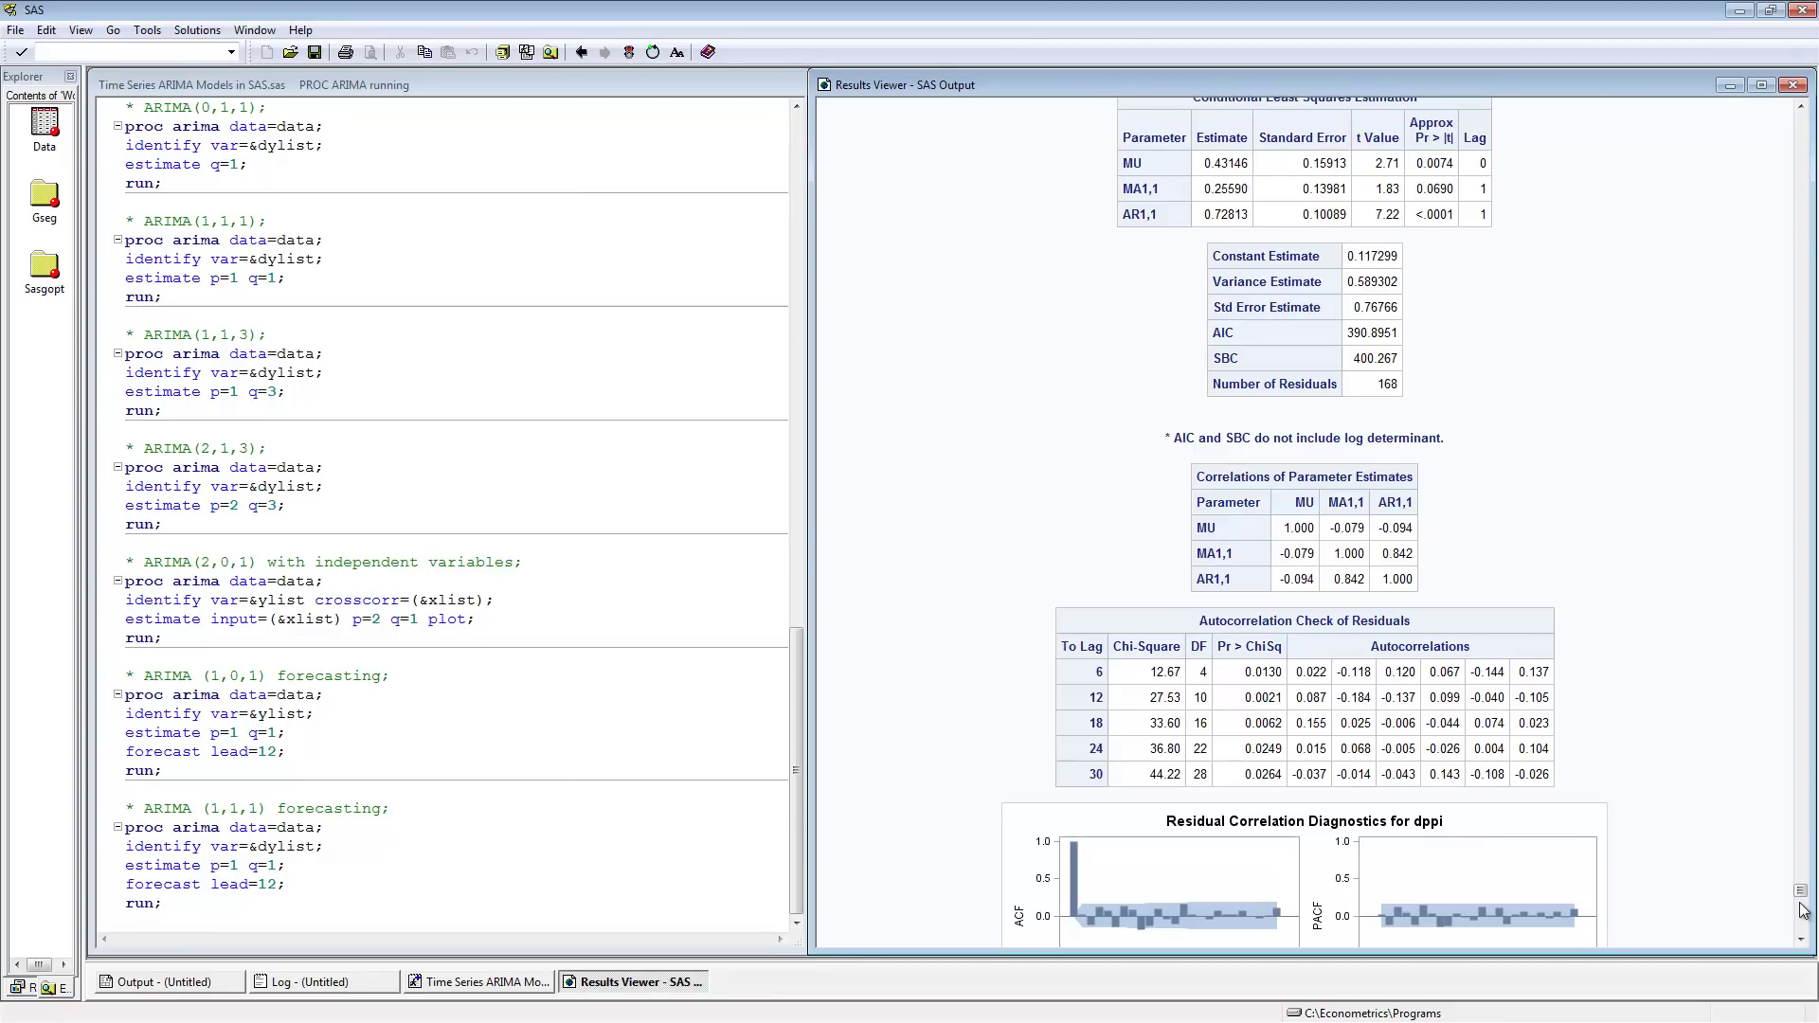
scroll(1803, 911, down, 5)
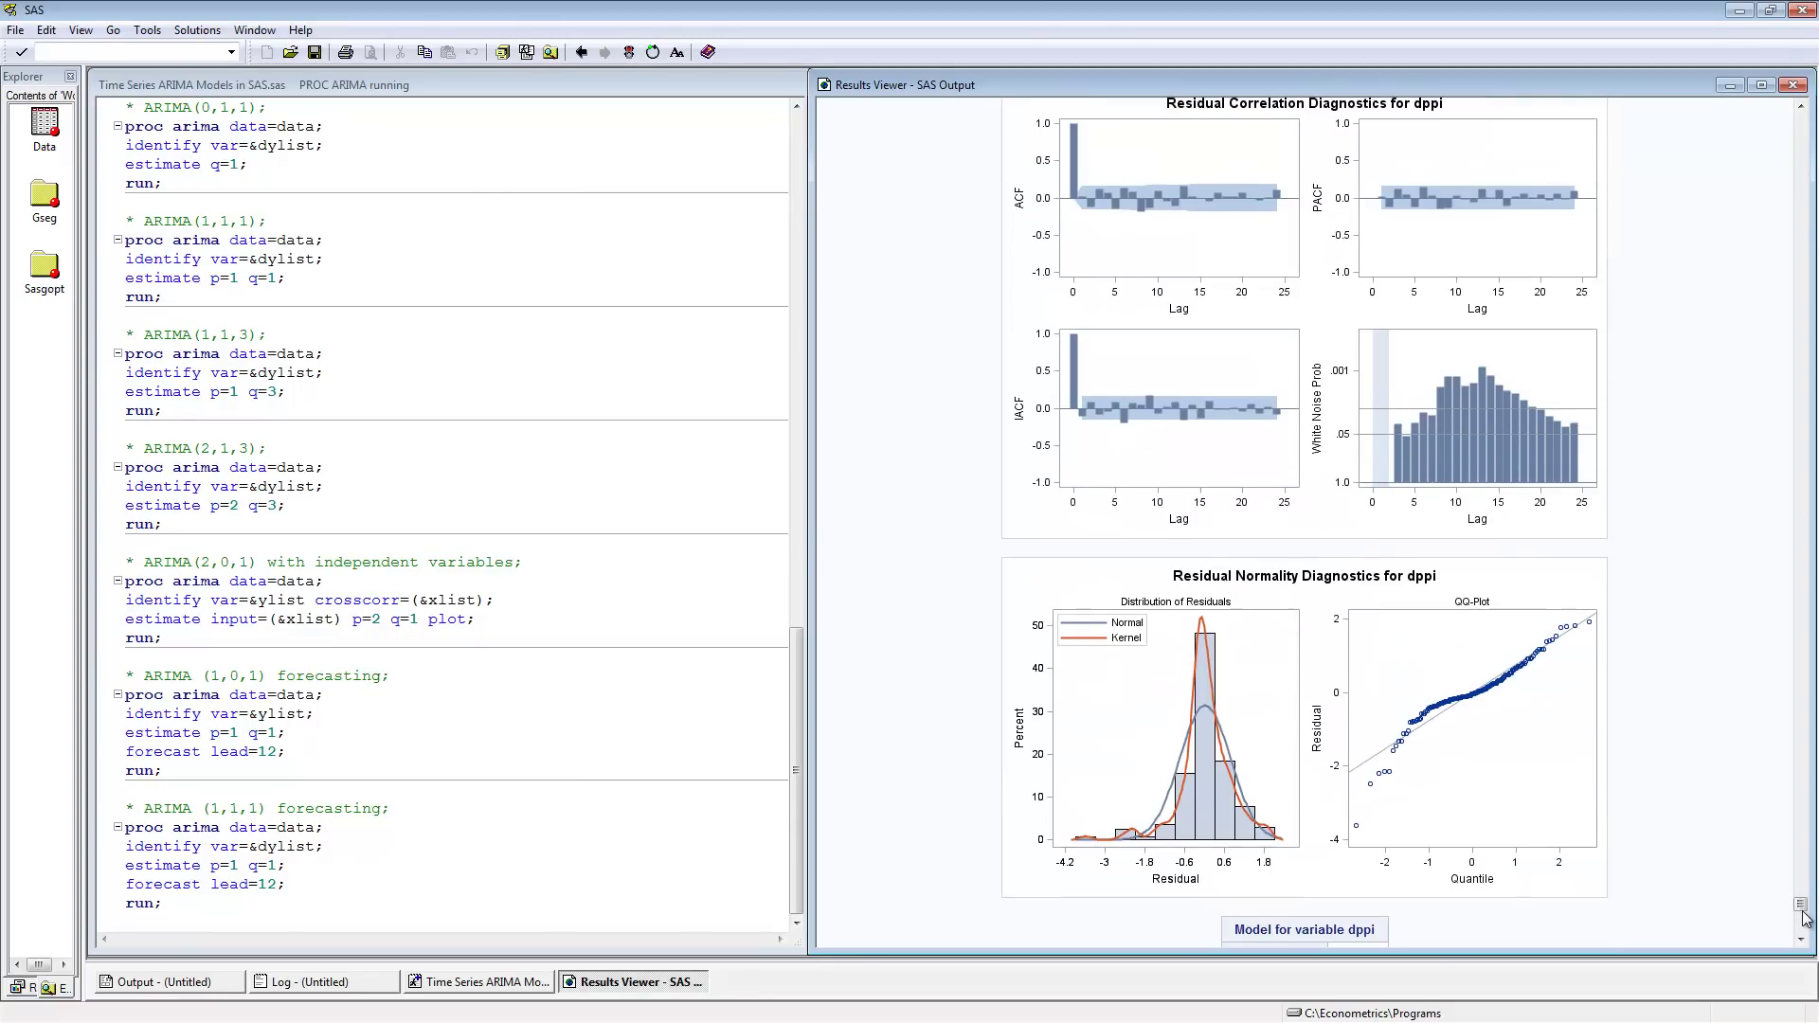
scroll(1806, 917, down, 10)
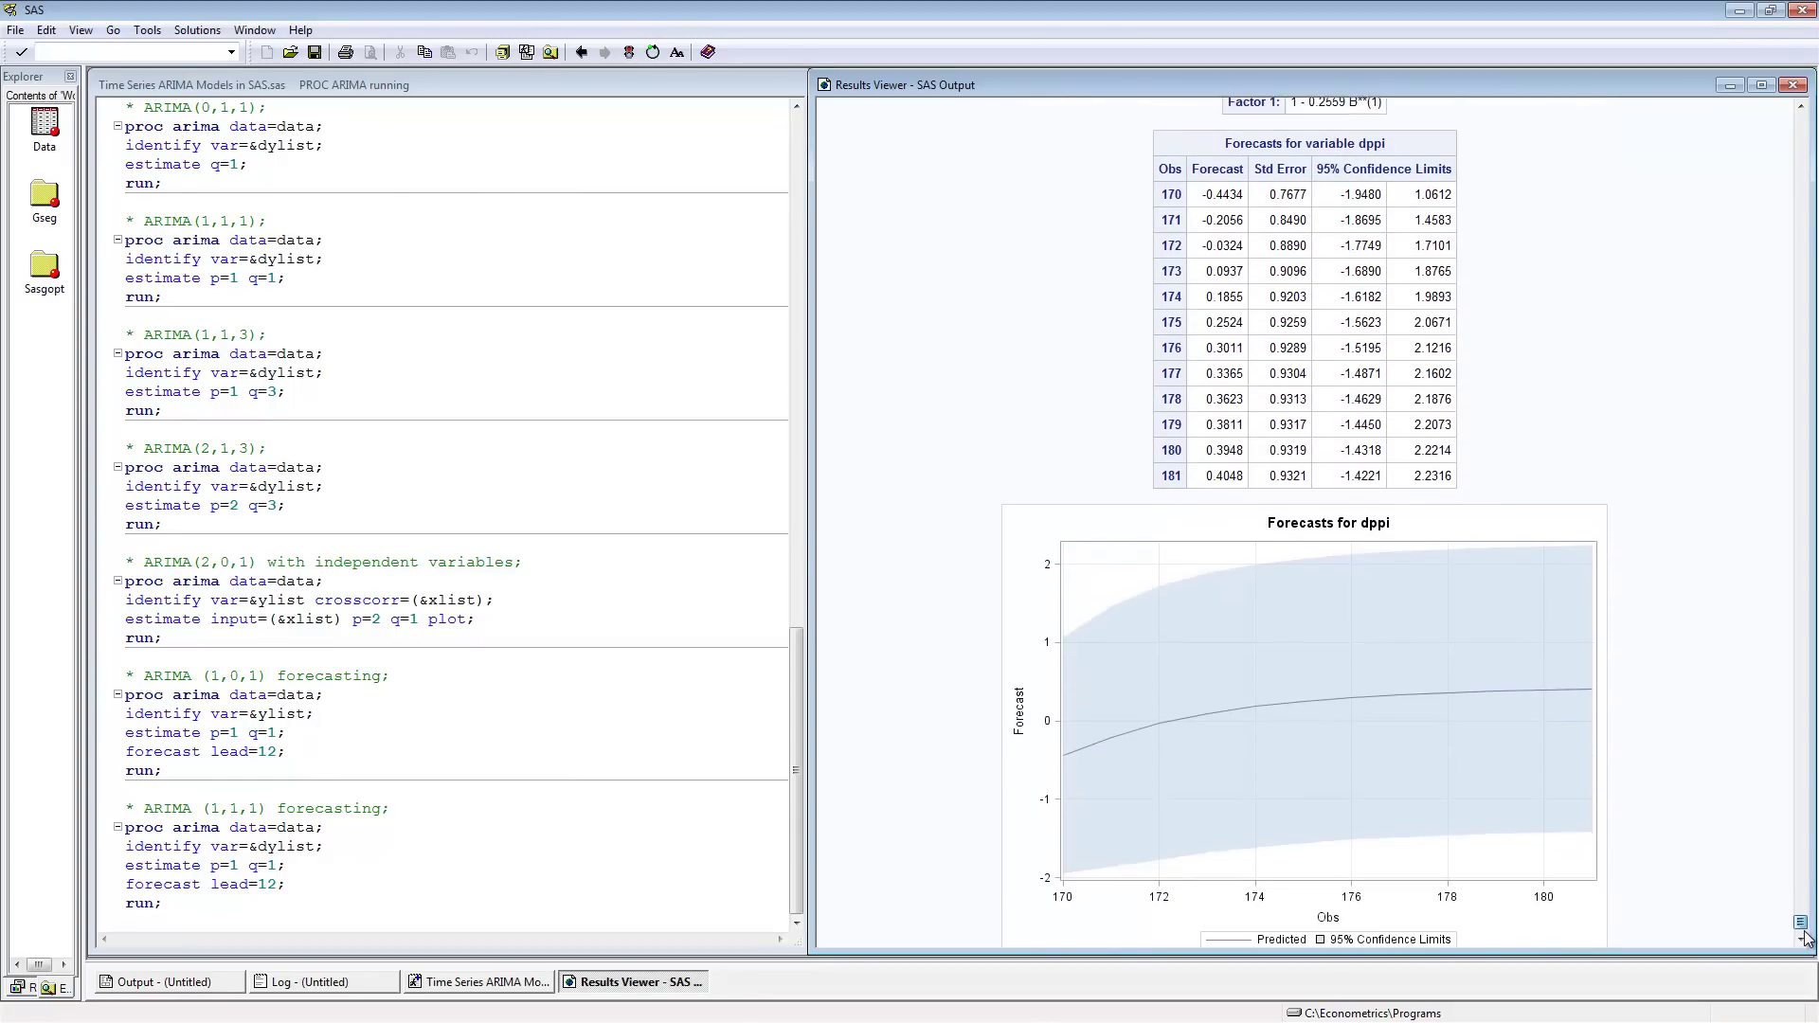
scroll(1806, 936, down, 1)
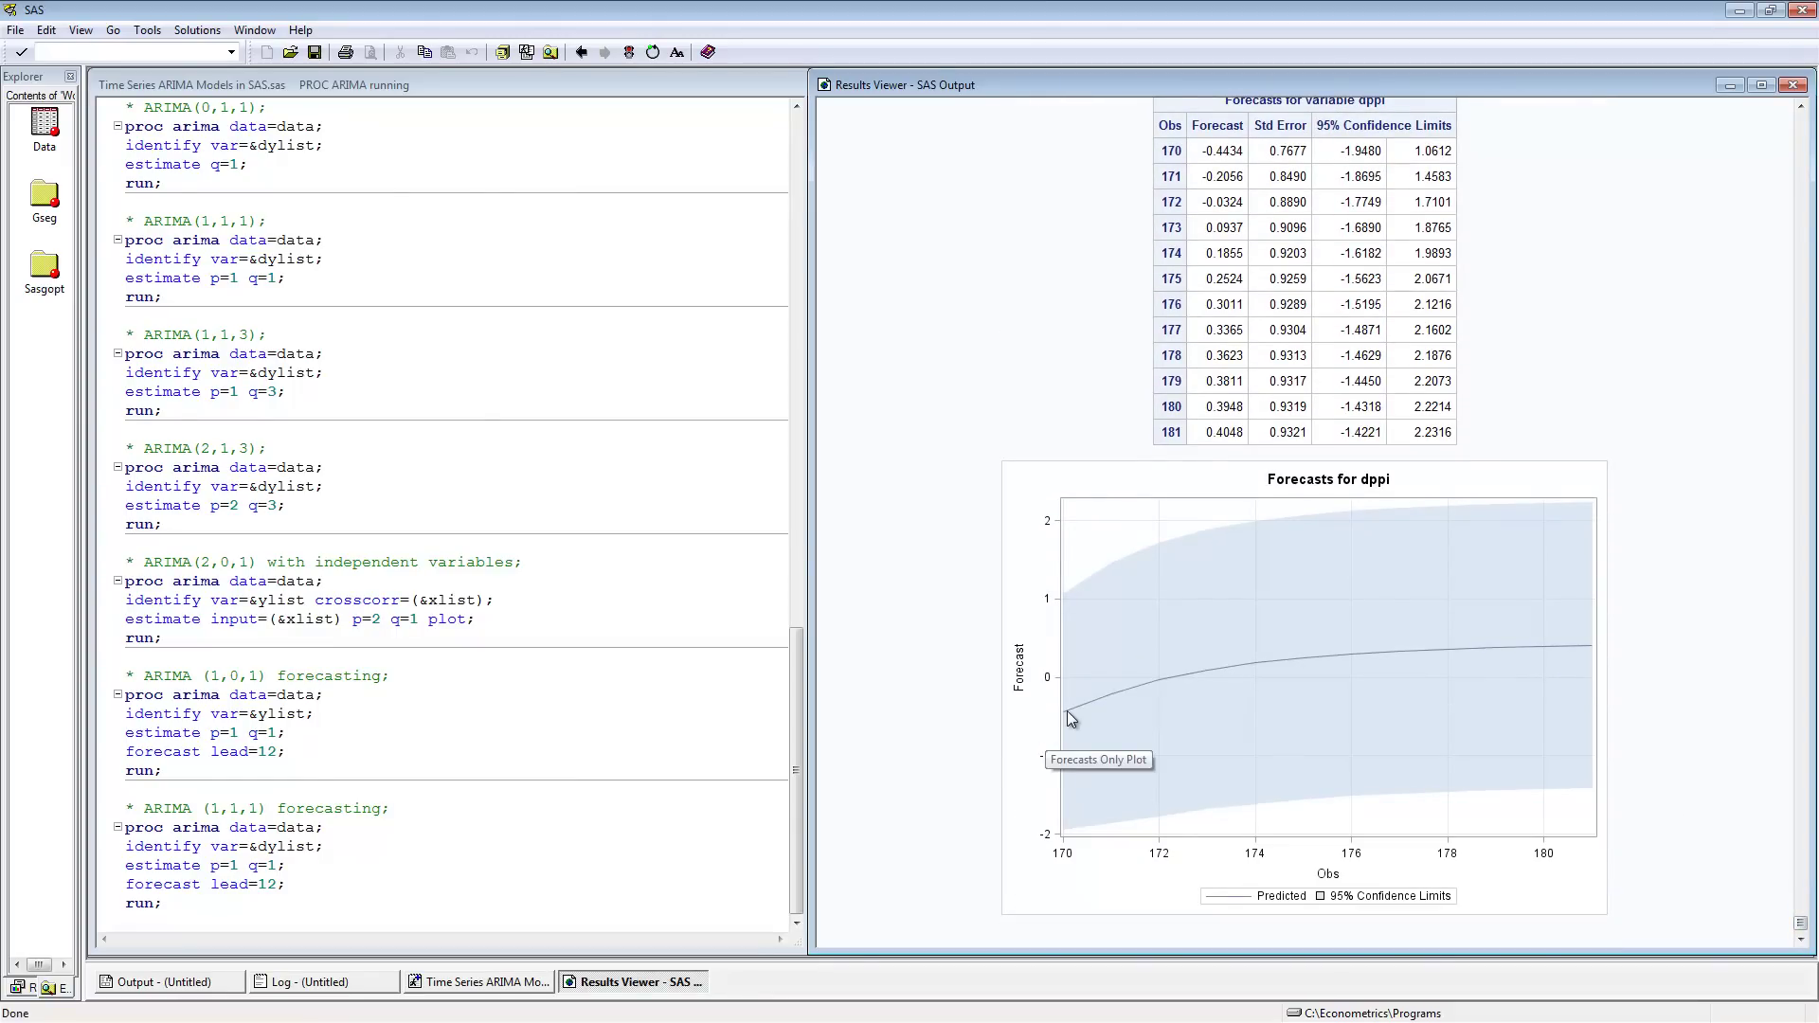